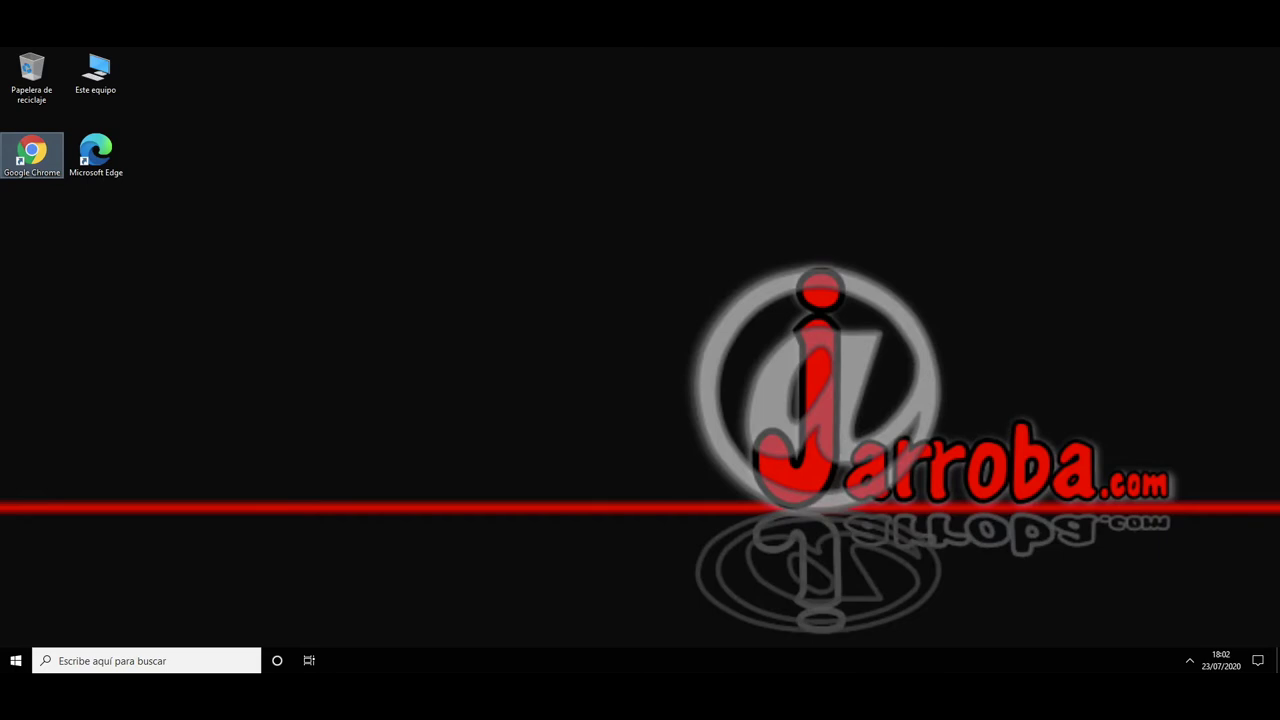
Open anaconda.com in Google Chrome and go to the page listing all Anaconda products.
double_click(34, 160)
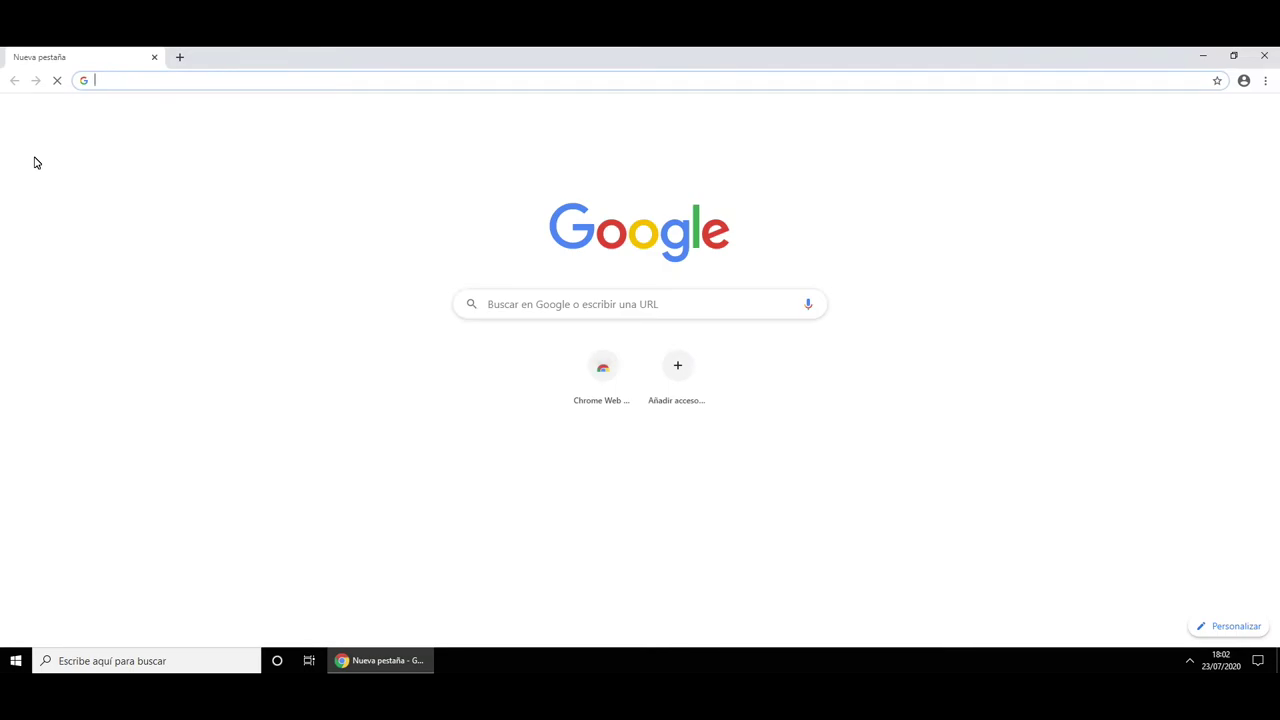
text(anaconda)
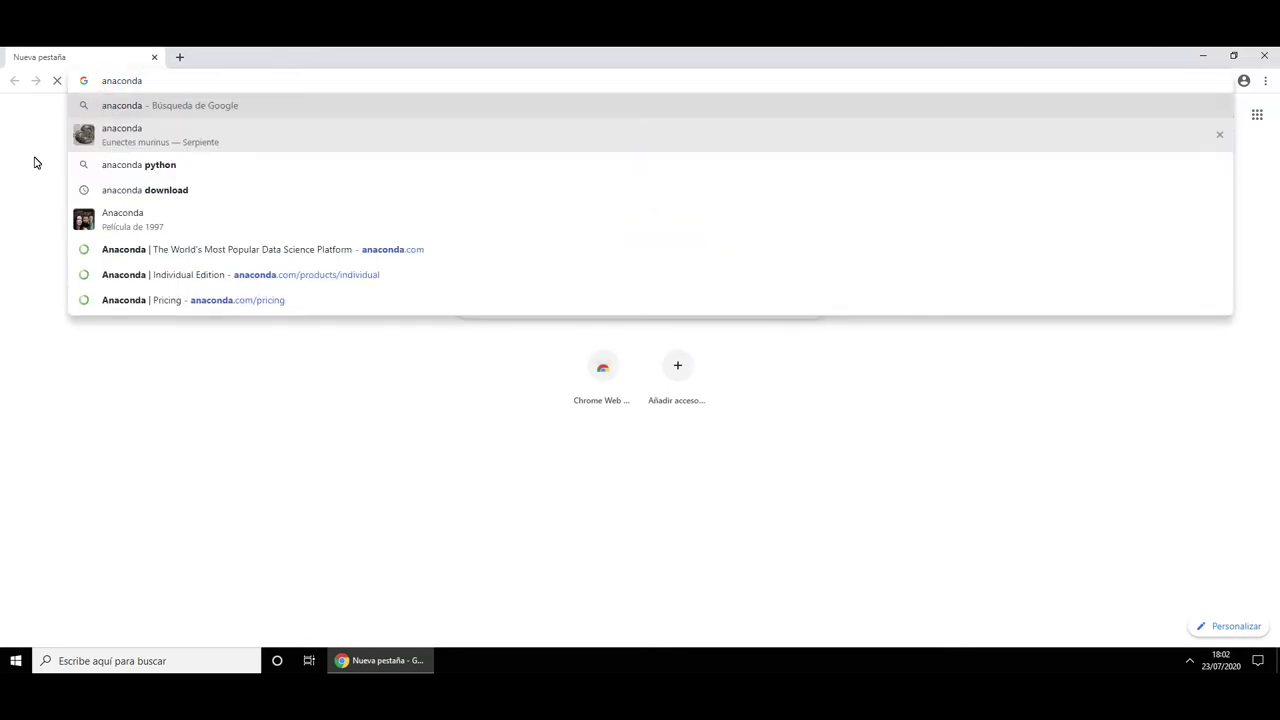
text(.com)
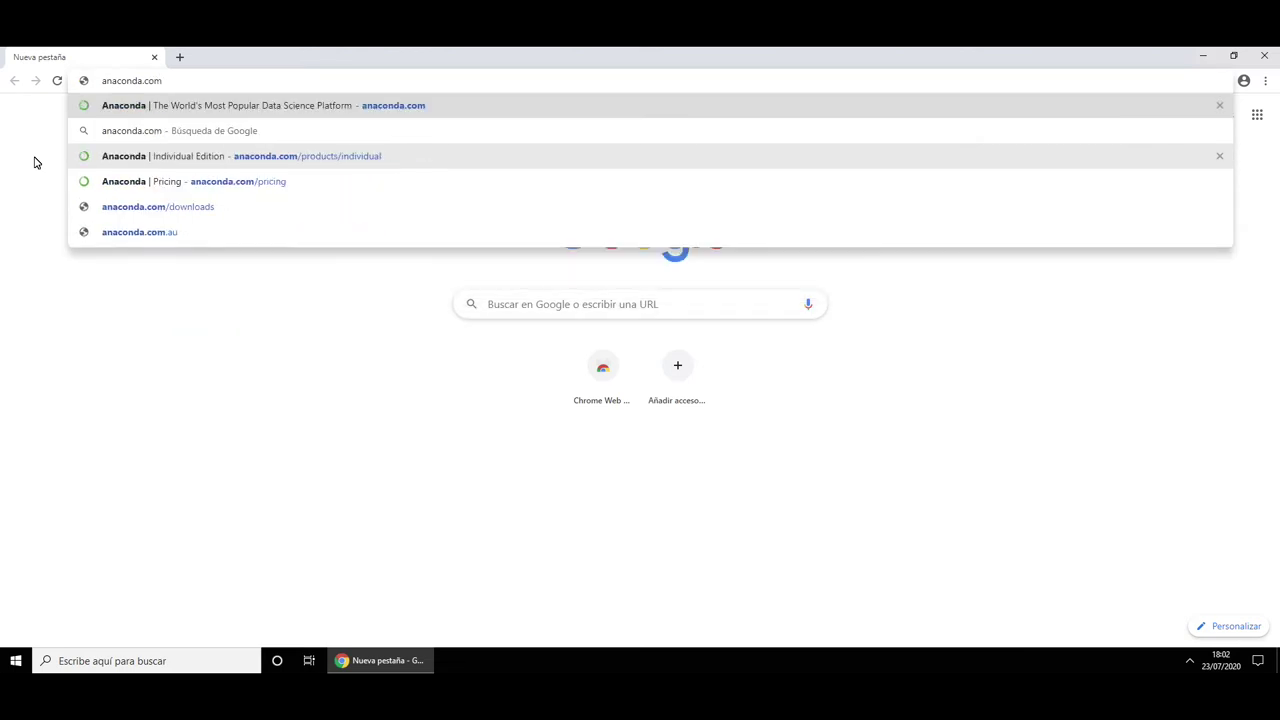
key(Return)
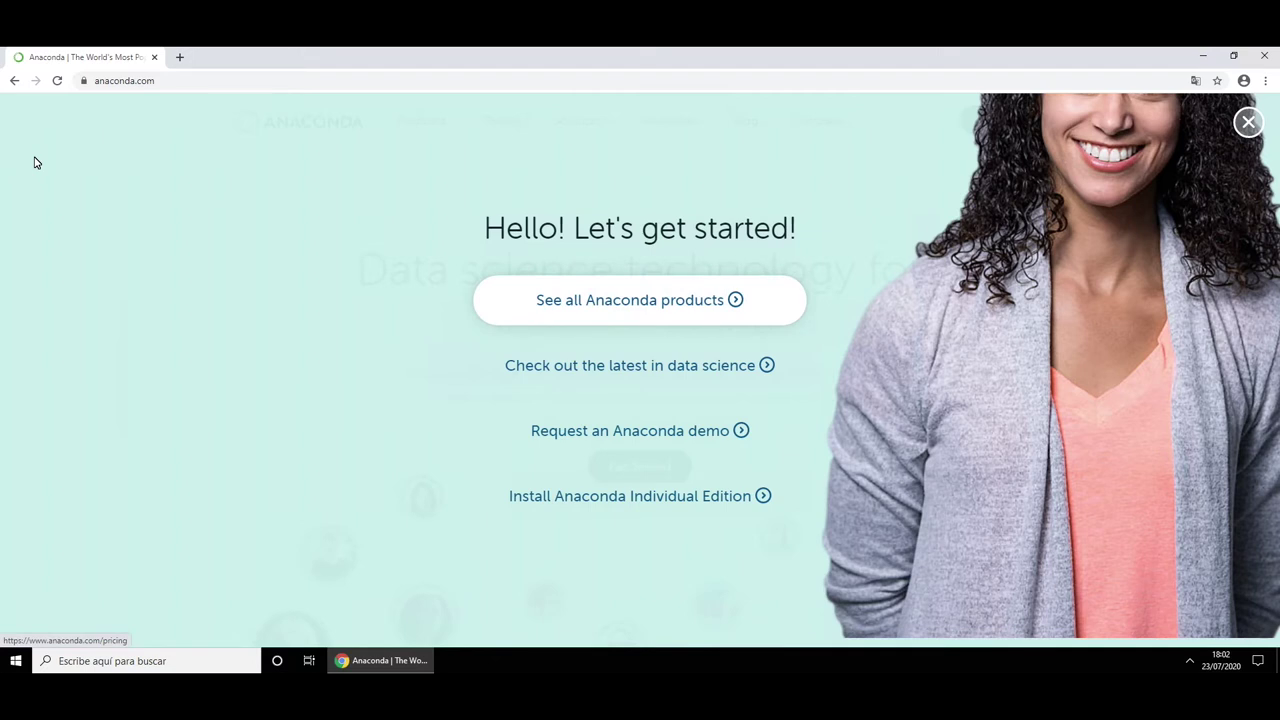
key(Return)
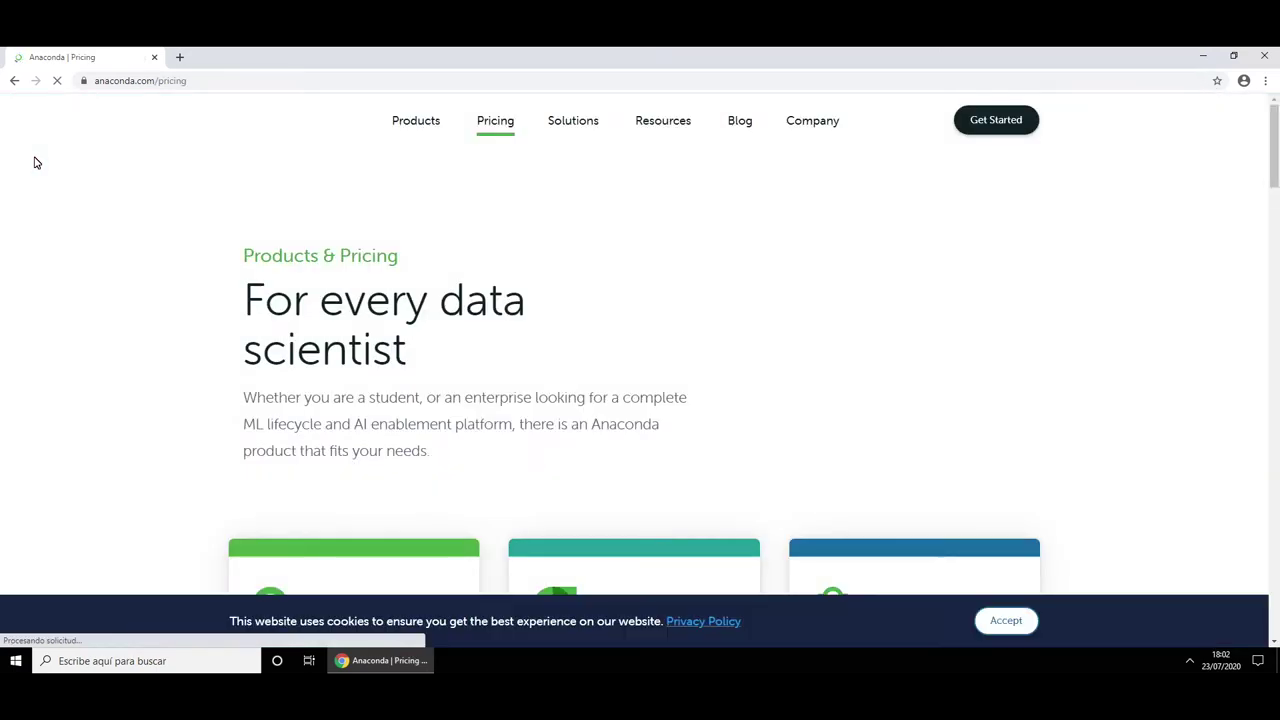
Open the details of the free Individual Edition and go to its installer downloads.
scroll(35, 162, down, 3)
scroll(35, 162, down, 2)
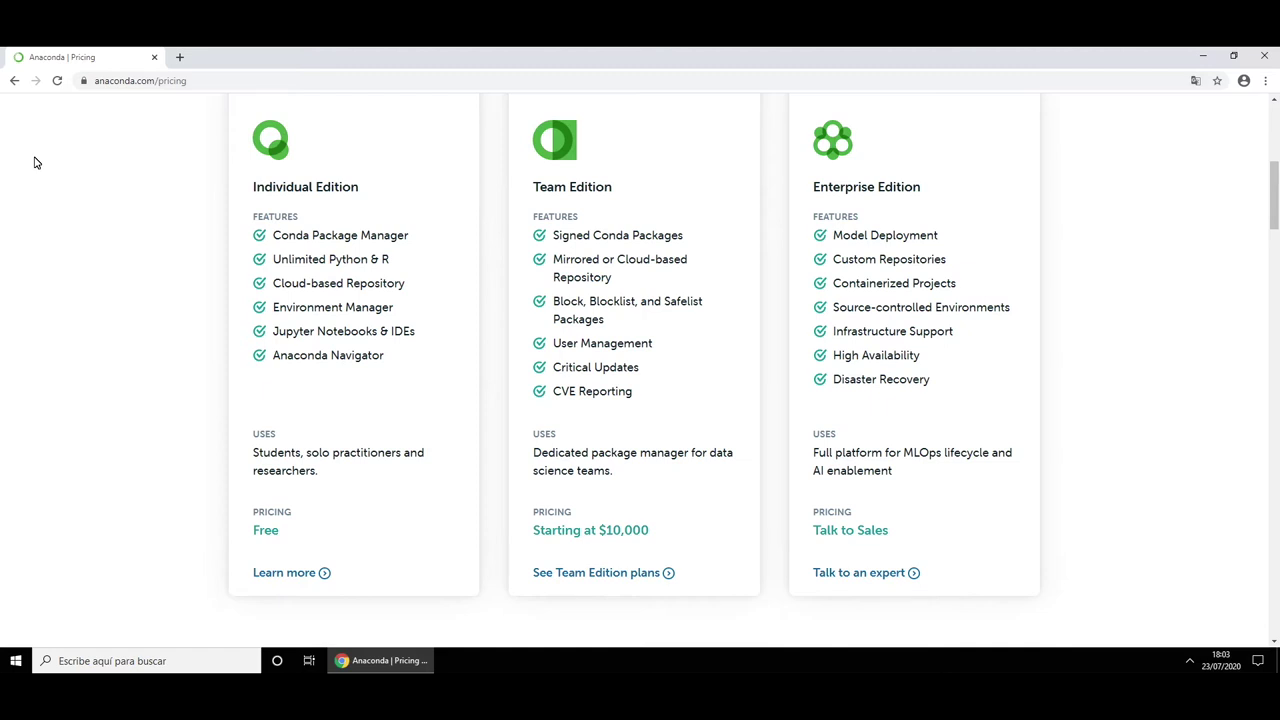
key(Tab)
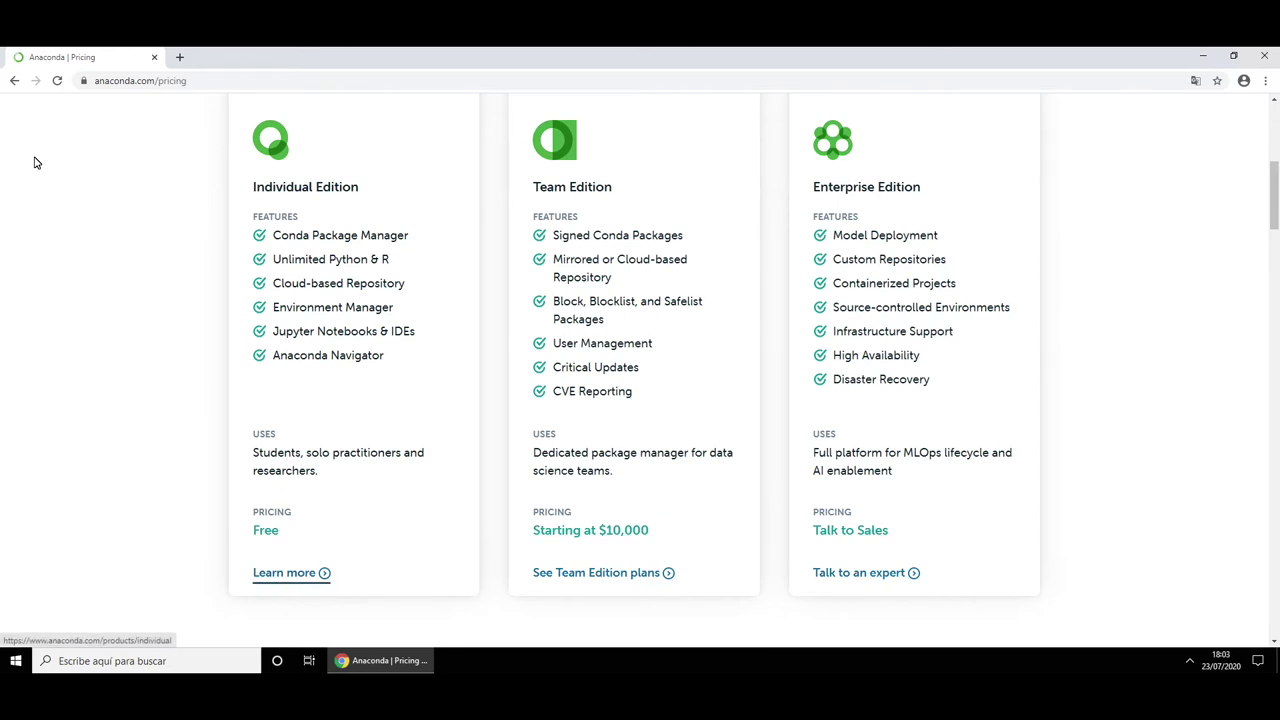
key(Return)
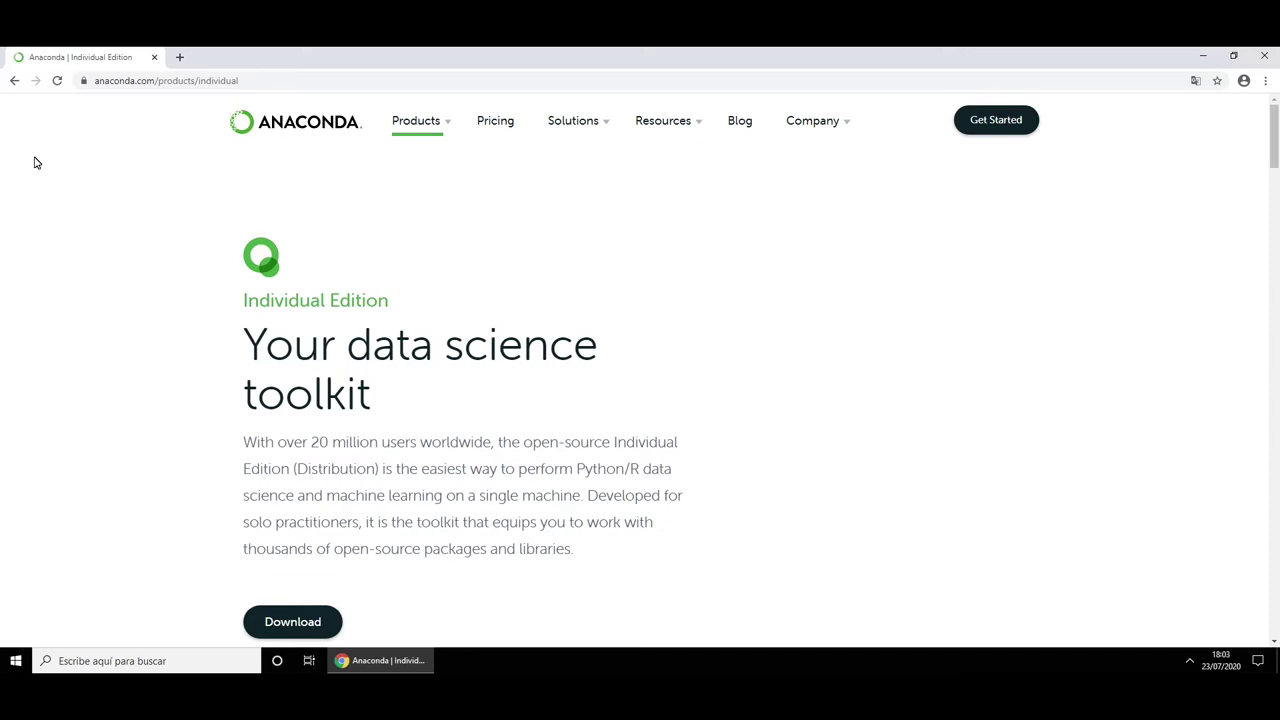
key(Tab)
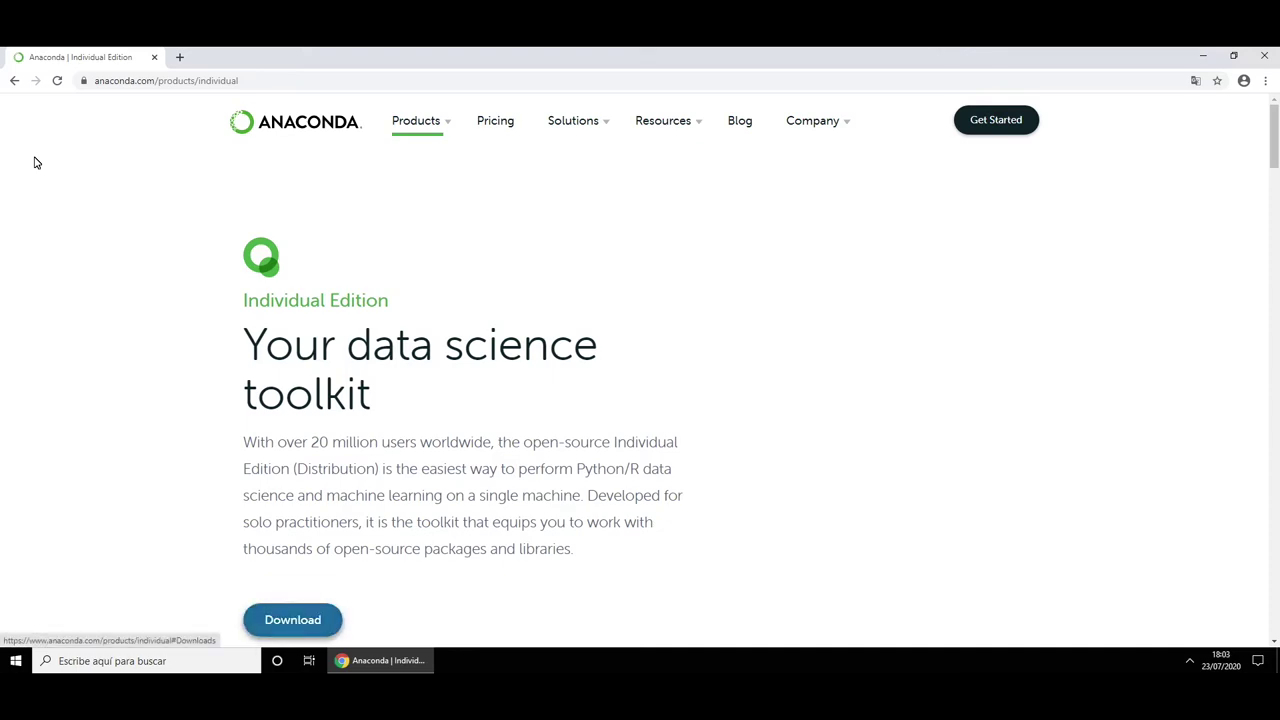
key(Return)
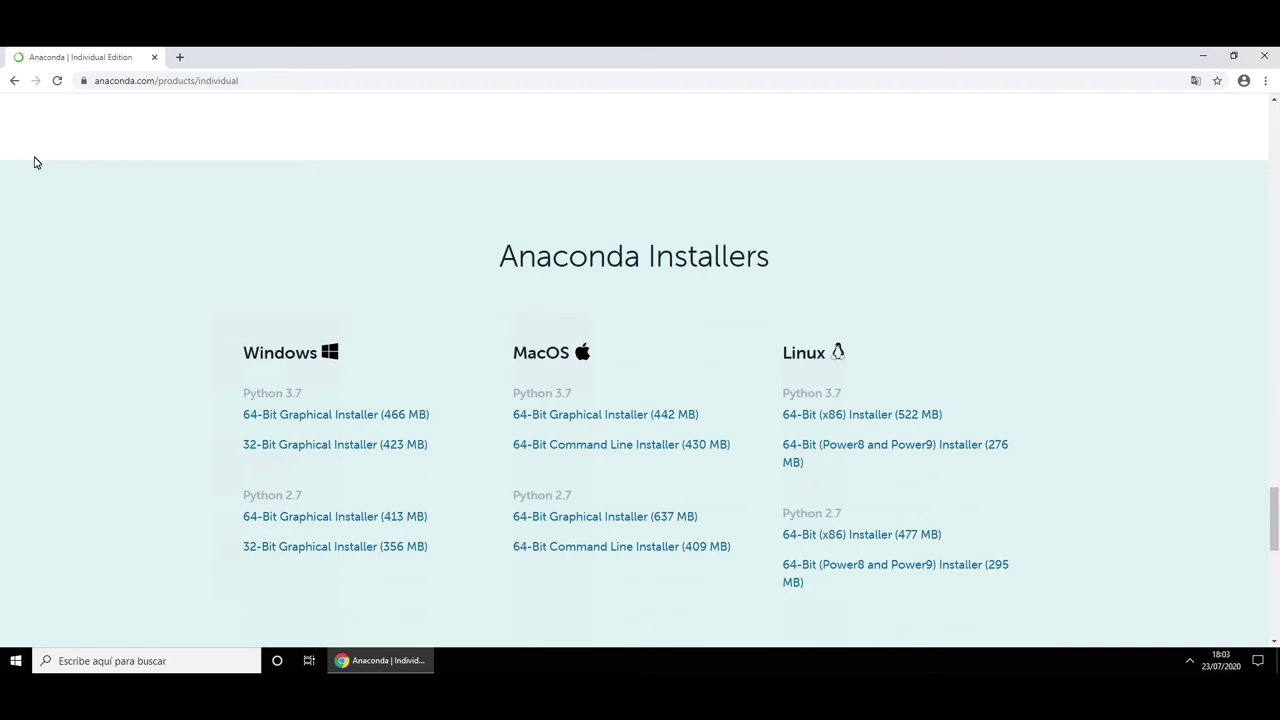
Examine the Anaconda installers offered for Python 3.7 and Python 2.7 on Windows, MacOS and Linux.
key(ctrl+shift+Left)
key(ctrl+shift+Left)
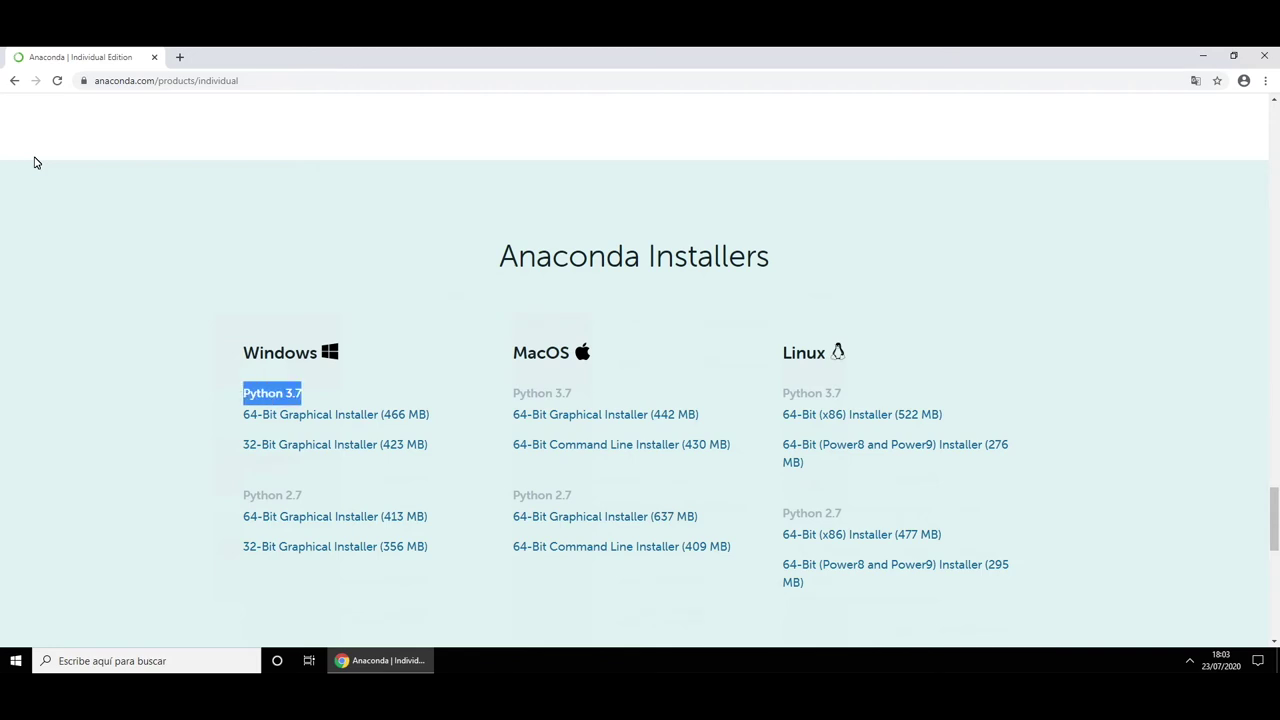
key(Down)
key(Down)
key(Down)
key(shift+Right)
key(shift+Right)
key(shift+Right)
key(shift+Right)
key(shift+Right)
key(shift+Right)
key(shift+Right)
key(shift+Right)
key(shift+Right)
key(shift+Right)
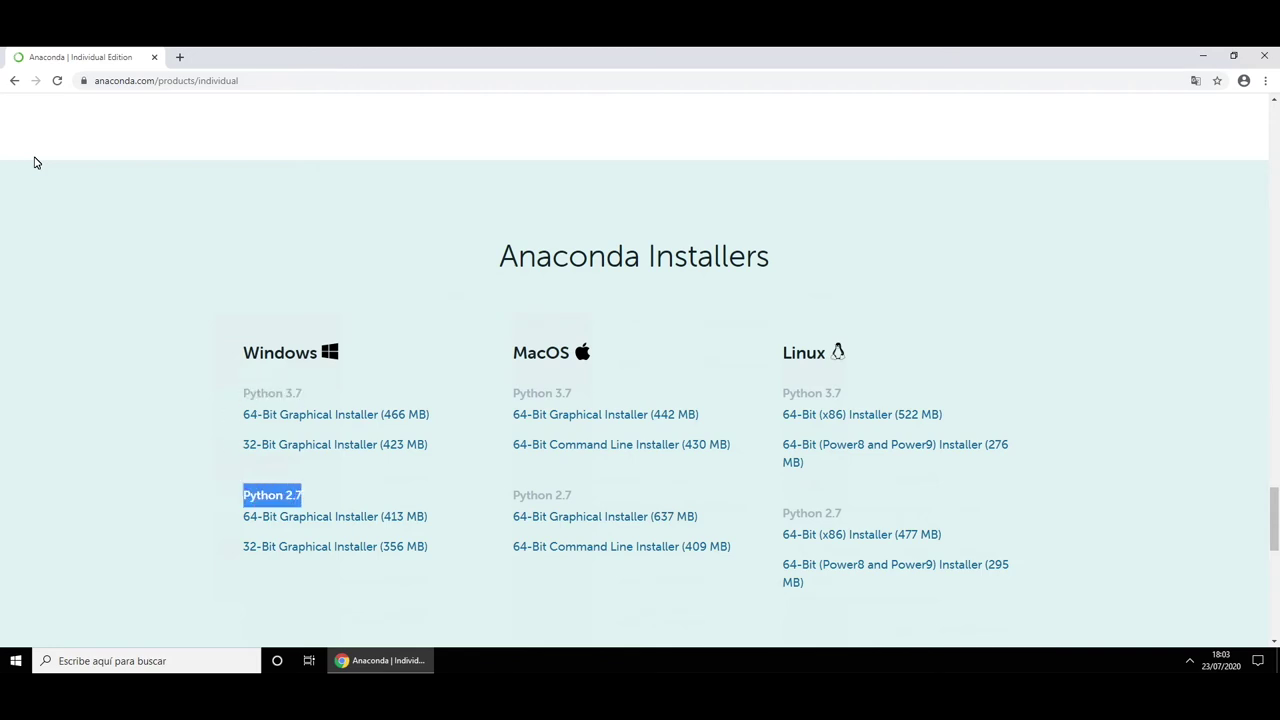
key(Up)
key(Up)
key(Up)
key(shift+Left)
key(shift+Left)
key(shift+Left)
key(shift+Left)
key(shift+Left)
key(shift+Left)
key(shift+Left)
key(shift+Left)
key(shift+Left)
key(shift+Left)
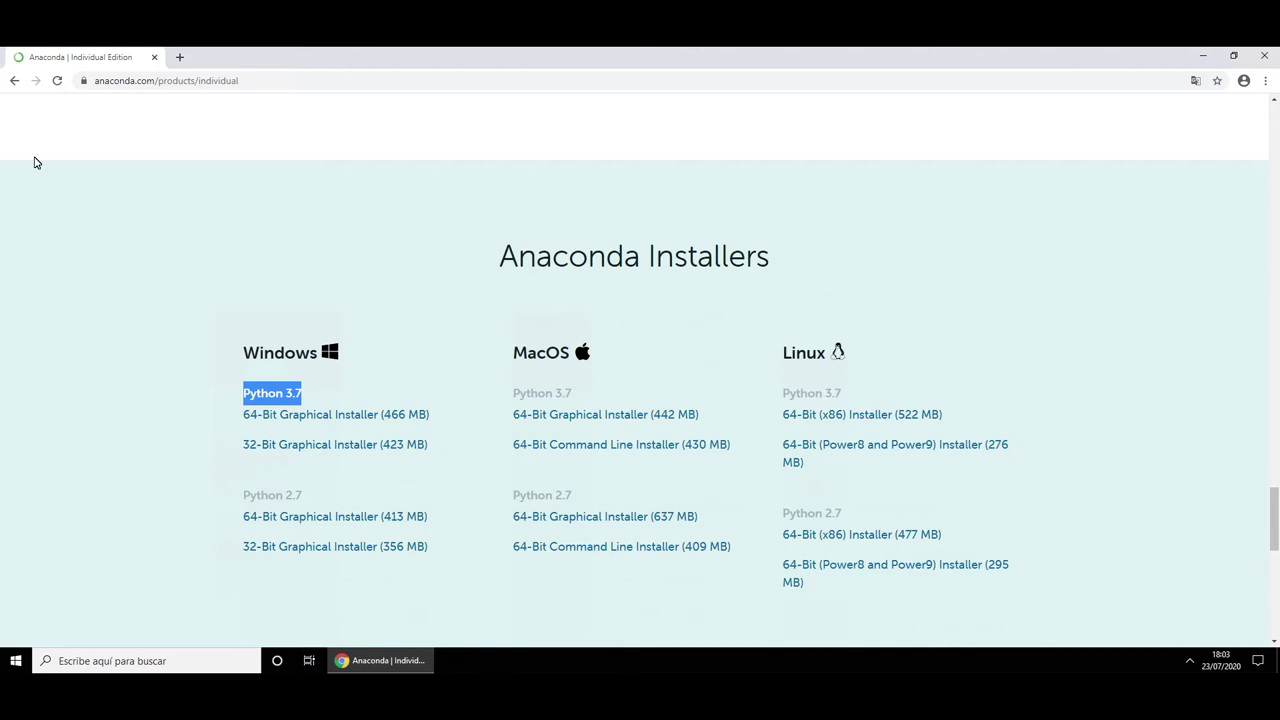
click(34, 162)
drag(243, 352, 320, 352)
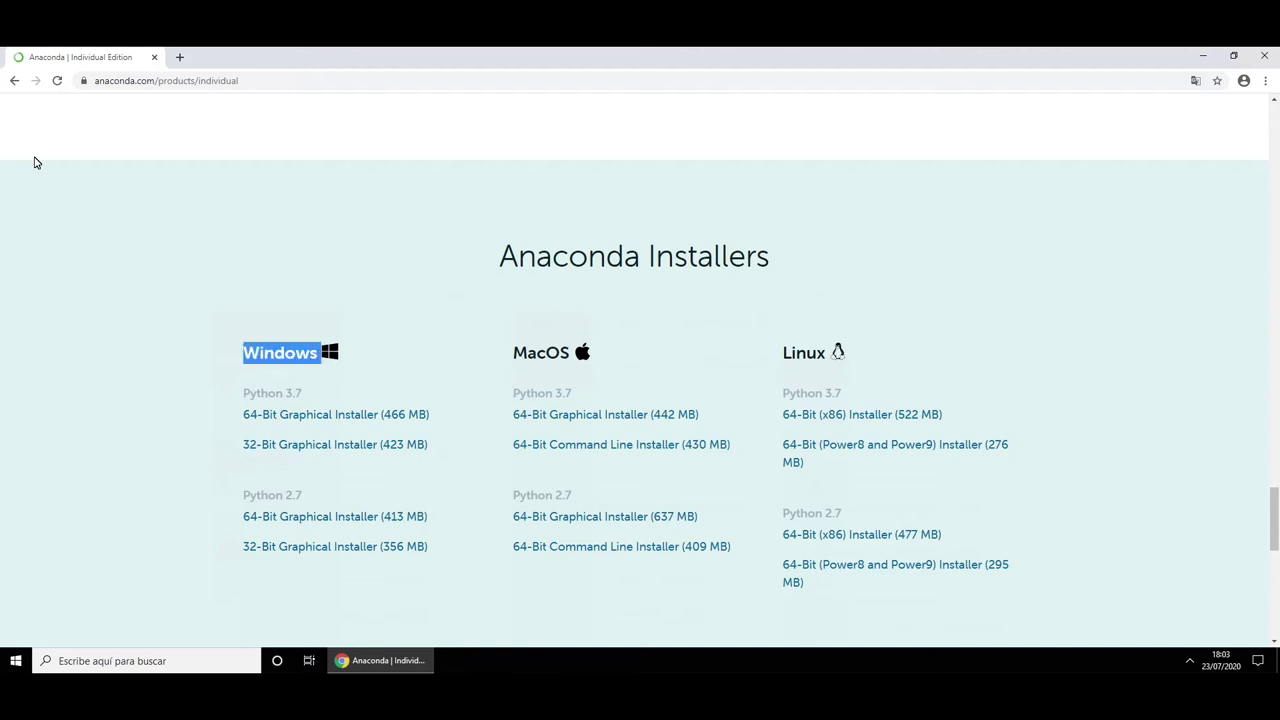
drag(513, 352, 569, 352)
drag(783, 352, 826, 352)
Download the 64-Bit Graphical Installer for Windows with Python 3.7 and dismiss the download pop-up.
click(34, 162)
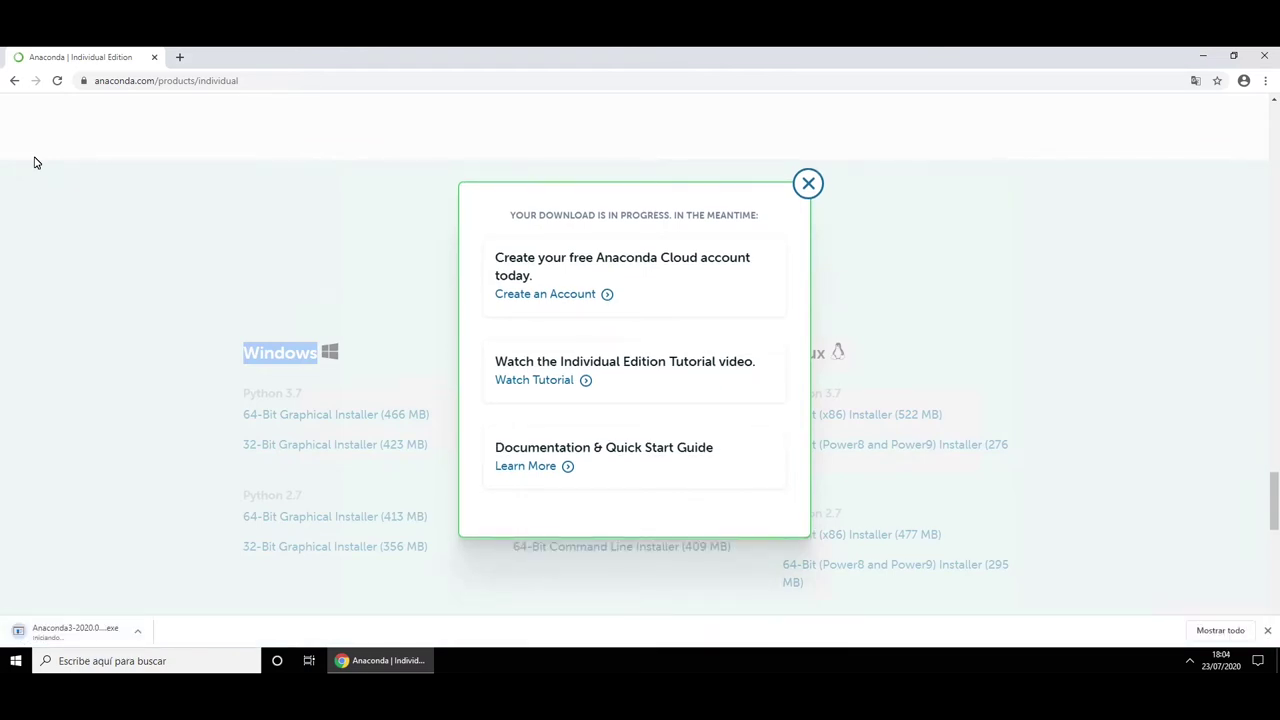
click(34, 162)
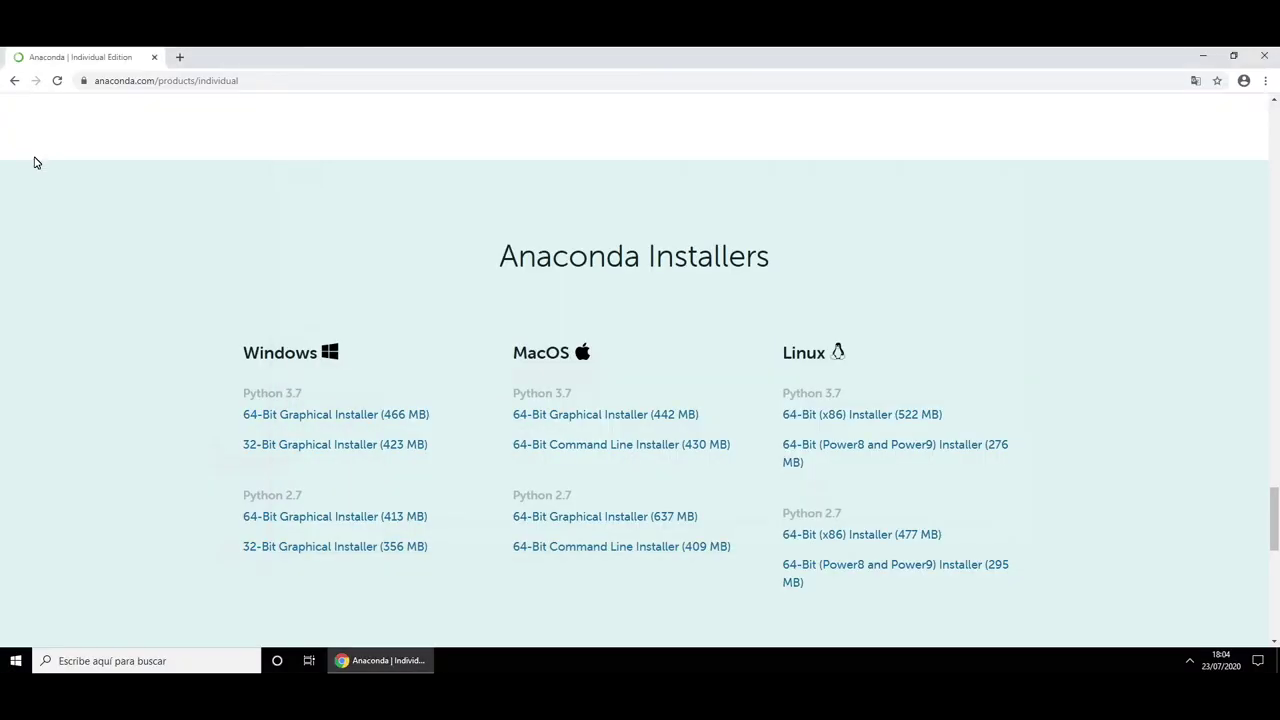
Open the Descargas folder and run Anaconda3-2020.02-Windows-x86_64.exe.
key(super+s)
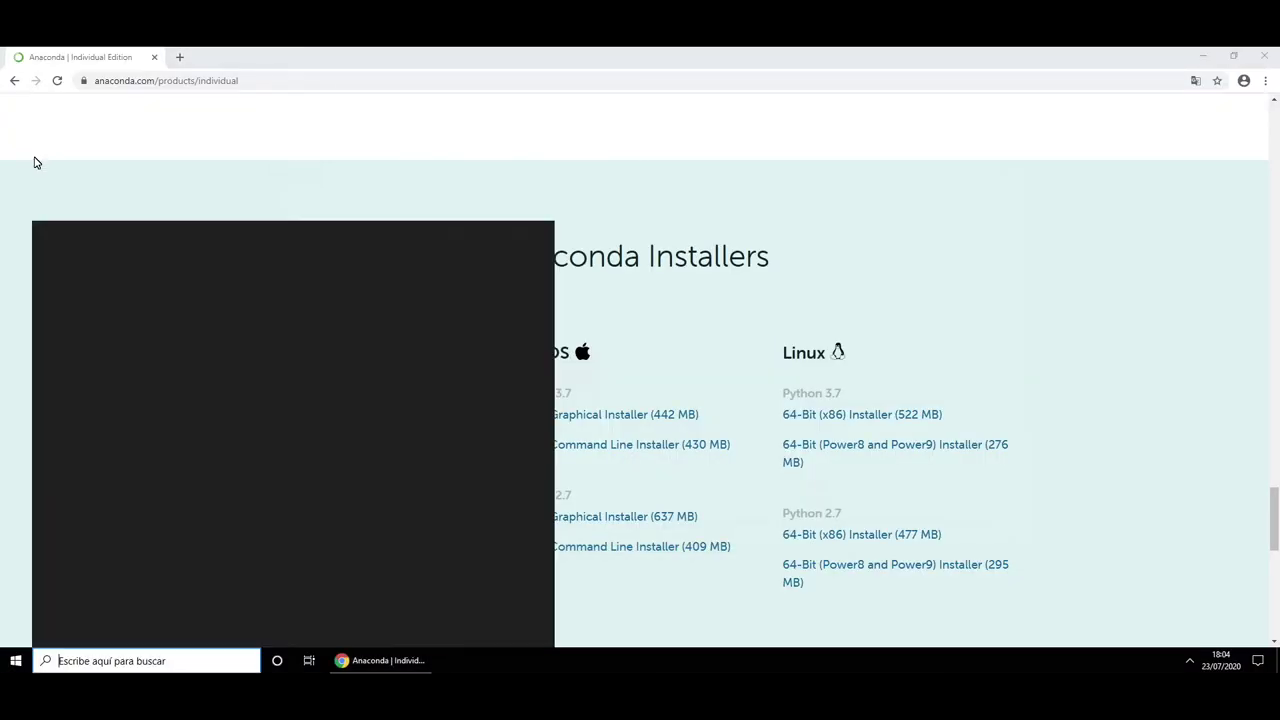
text(desca)
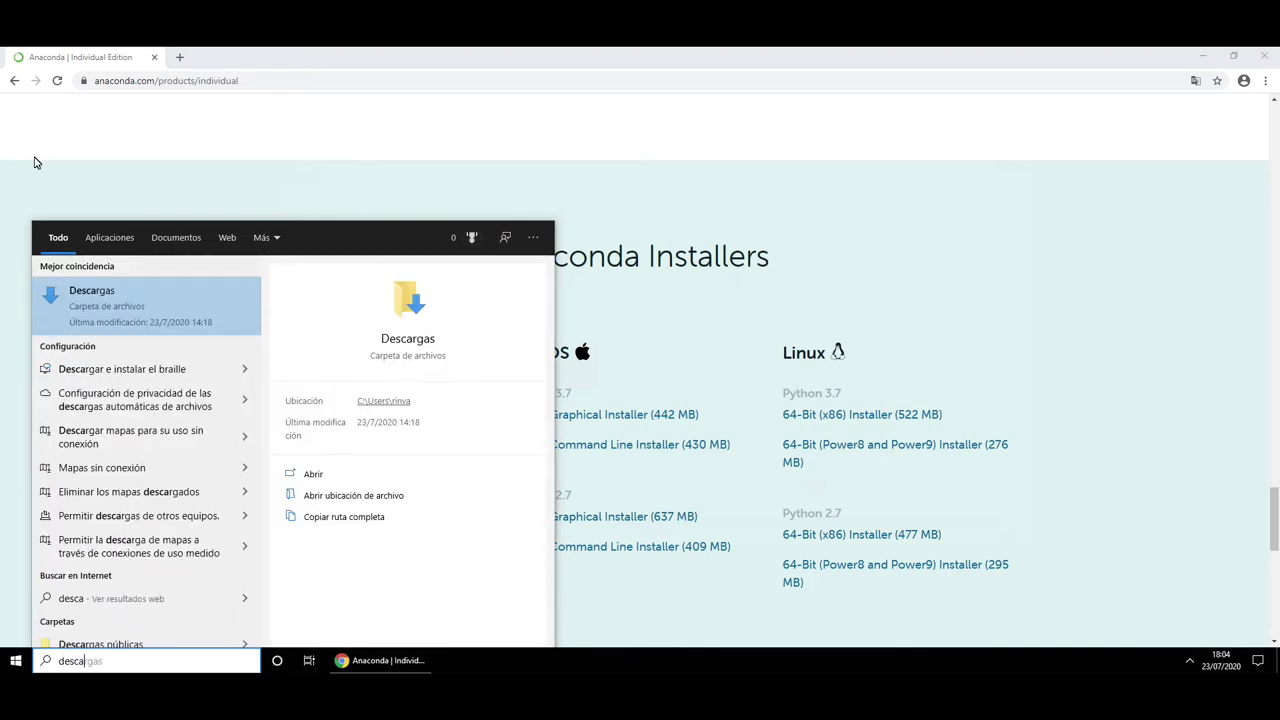
key(Return)
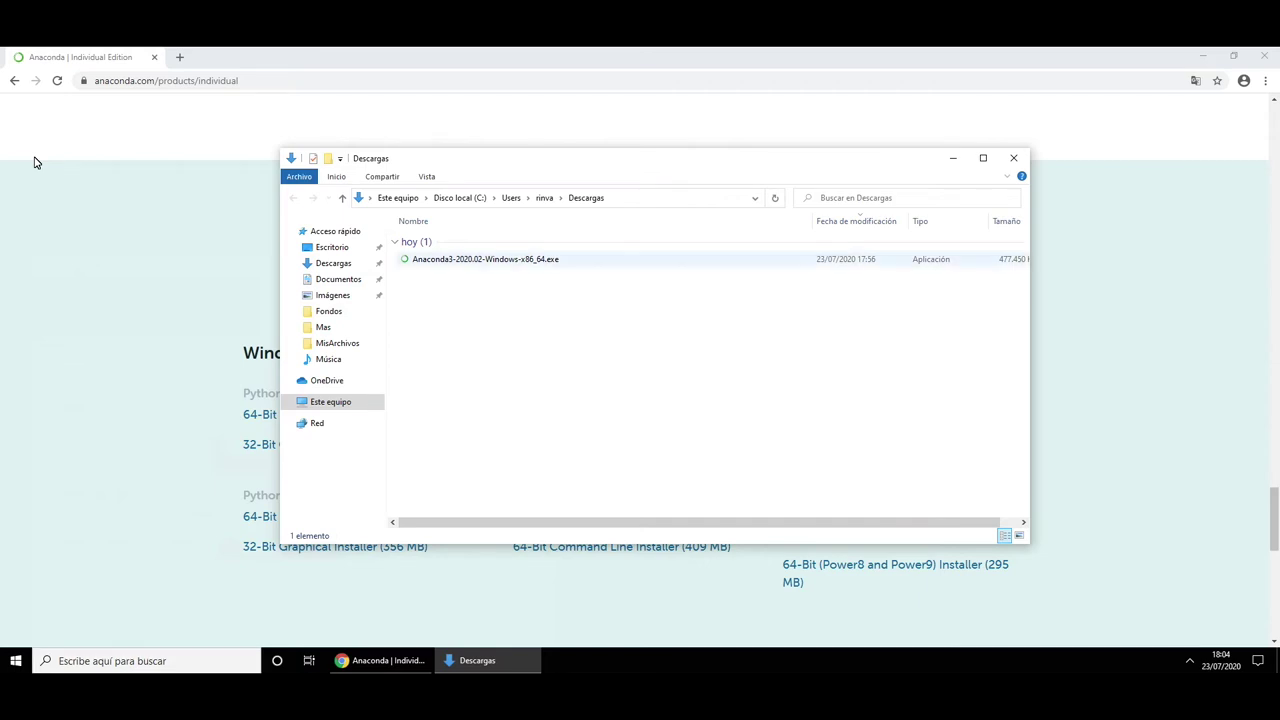
key(Down)
key(Return)
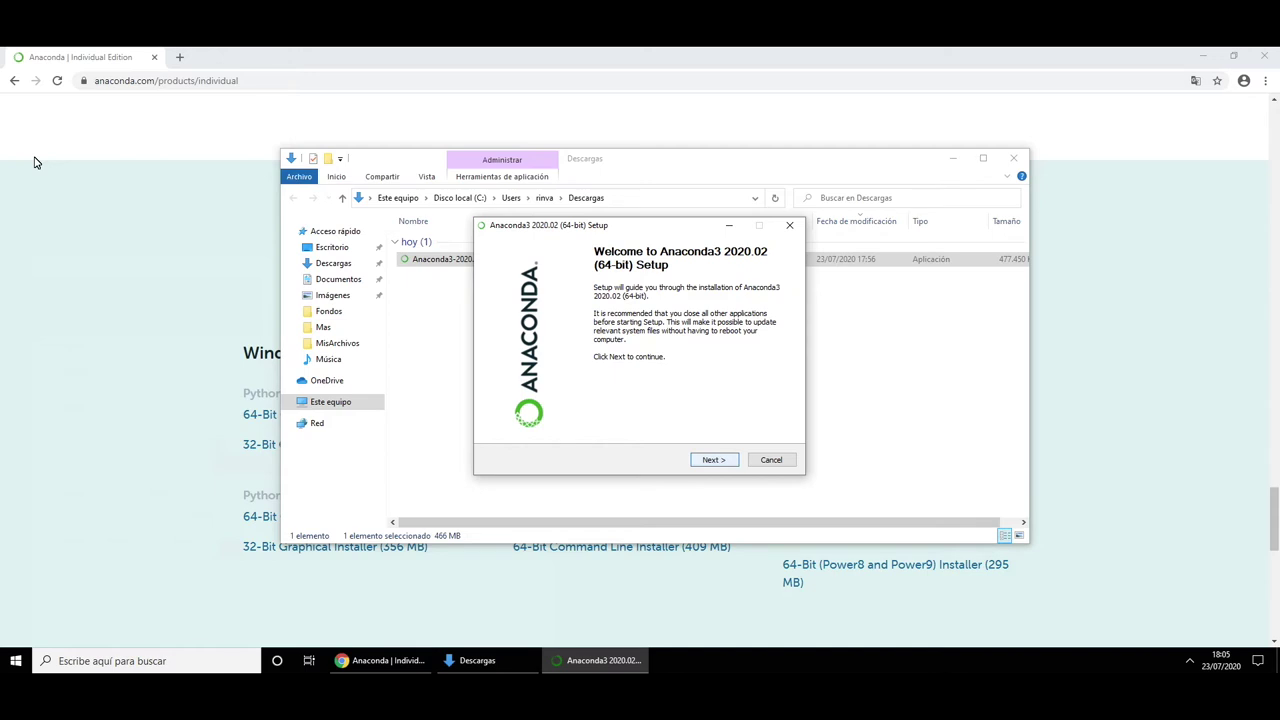
Review and accept the Anaconda3 license agreement, and choose the Just Me (recommended) installation type.
key(Return)
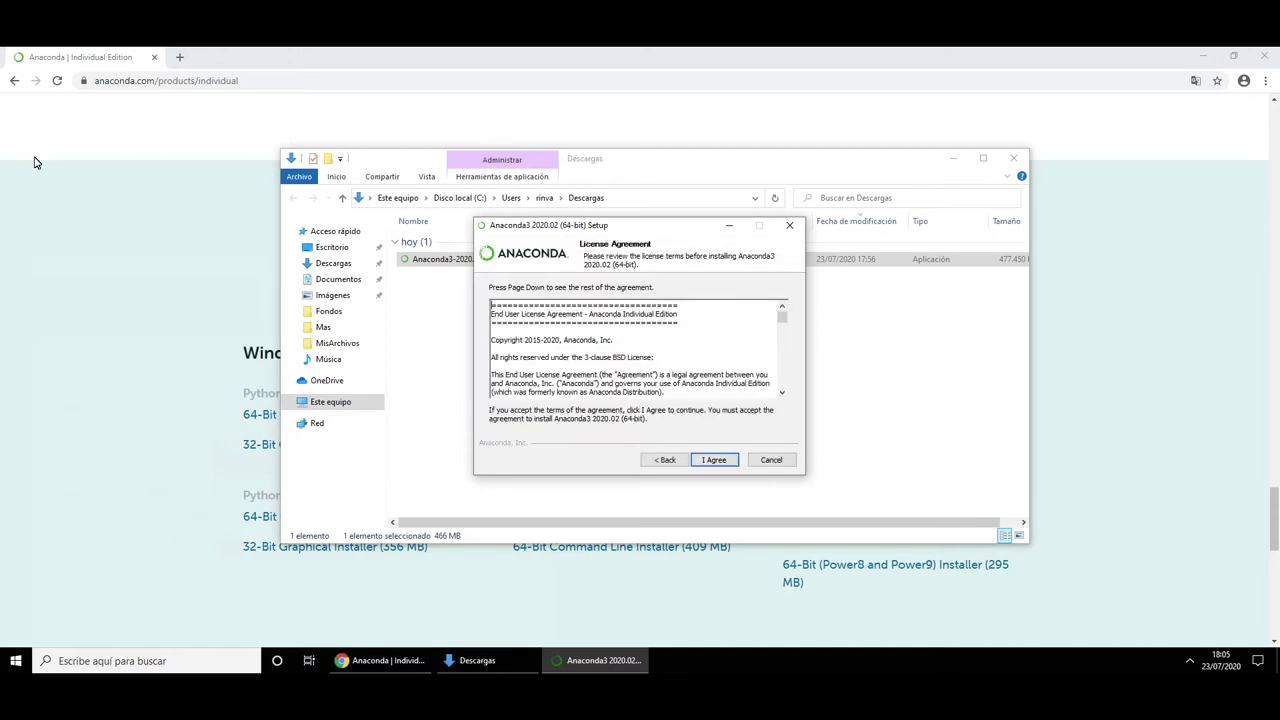
key(Page_Down)
key(Page_Down)
key(Page_Down)
key(Page_Down)
key(Page_Down)
key(Page_Down)
key(Page_Down)
key(Page_Down)
key(Return)
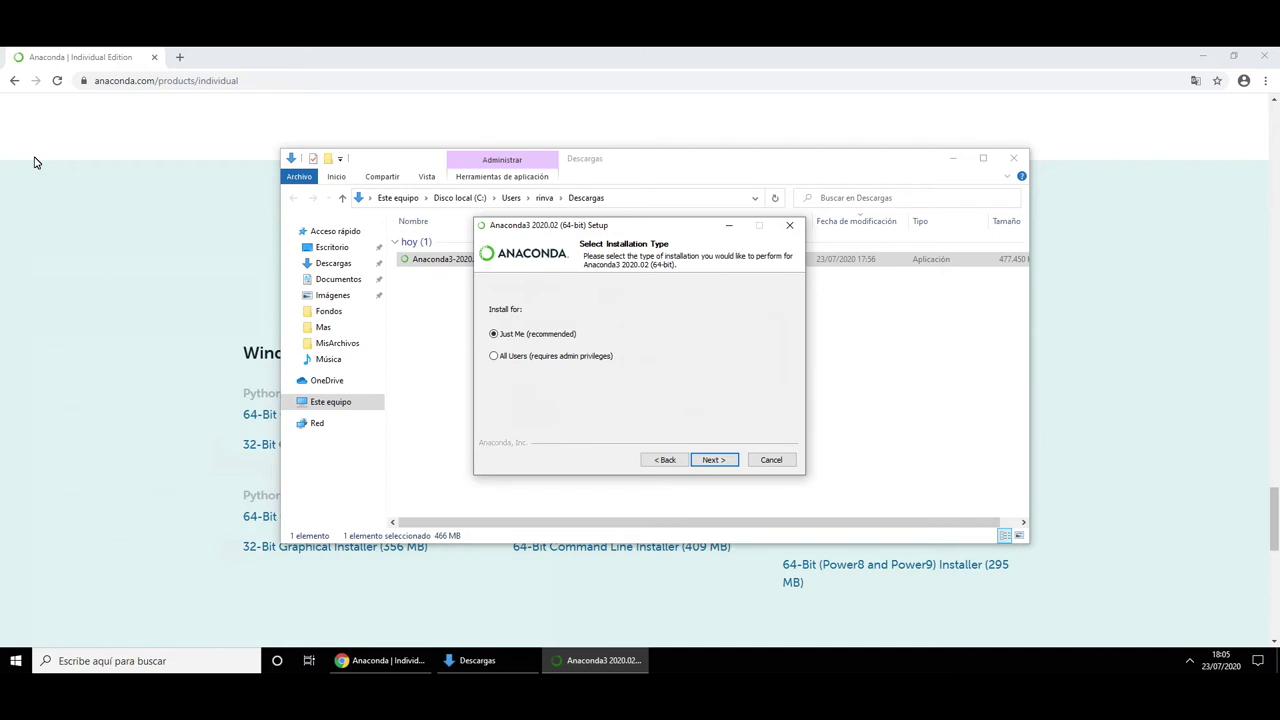
key(Return)
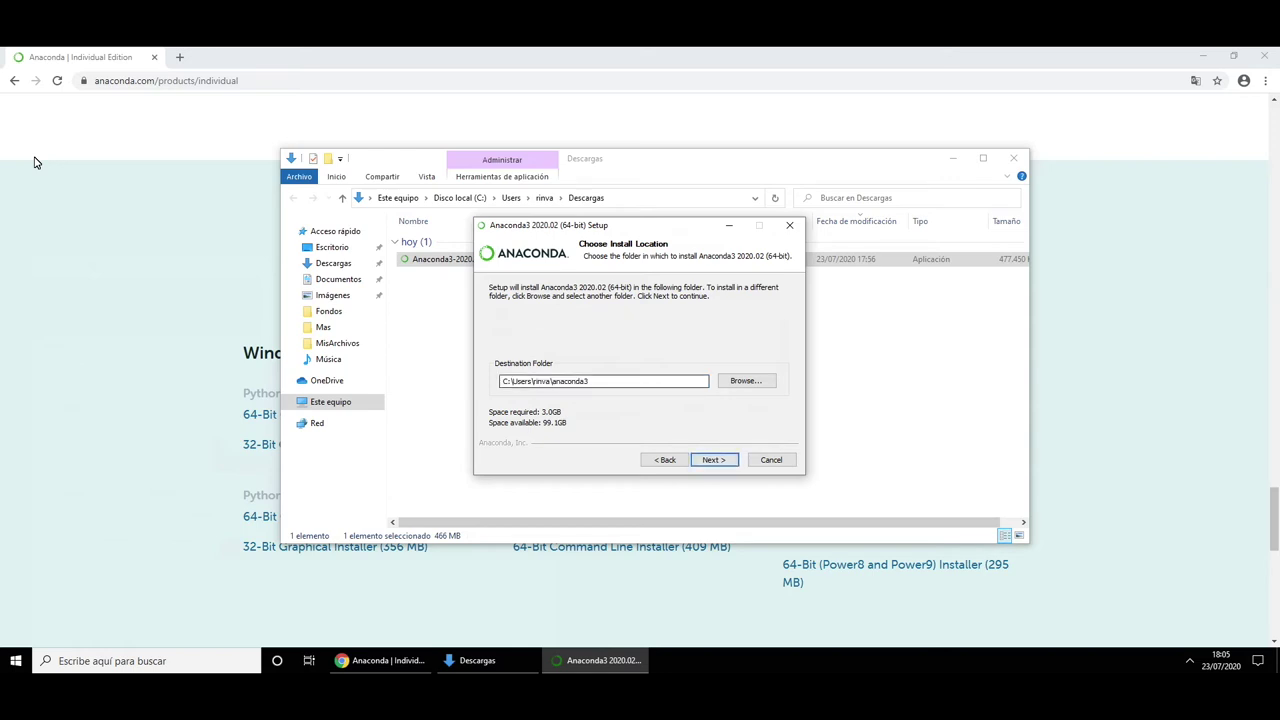
Check the user folder name in the installation path and accept the default anaconda3 destination folder.
key(shift+Left)
key(shift+Left)
key(shift+Left)
key(shift+Left)
key(shift+Left)
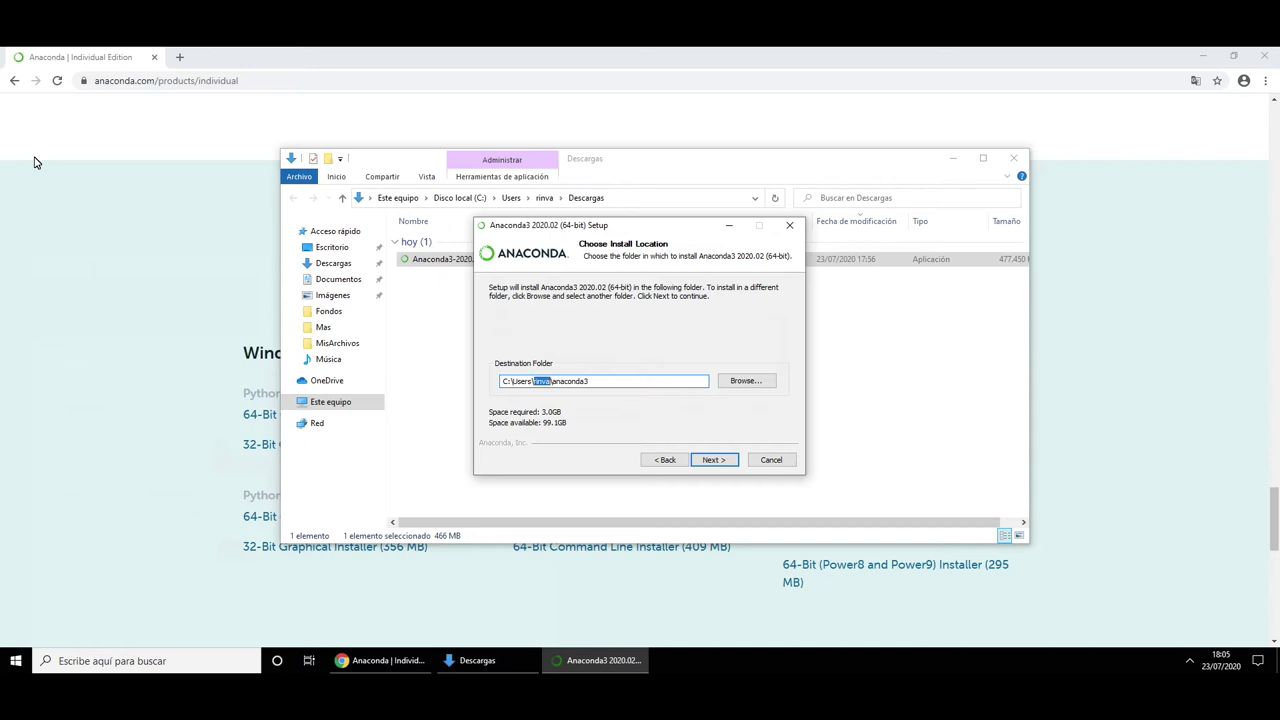
key(Left)
key(shift+Left)
key(shift+Left)
key(shift+Left)
key(shift+Left)
key(shift+Left)
key(End)
key(Return)
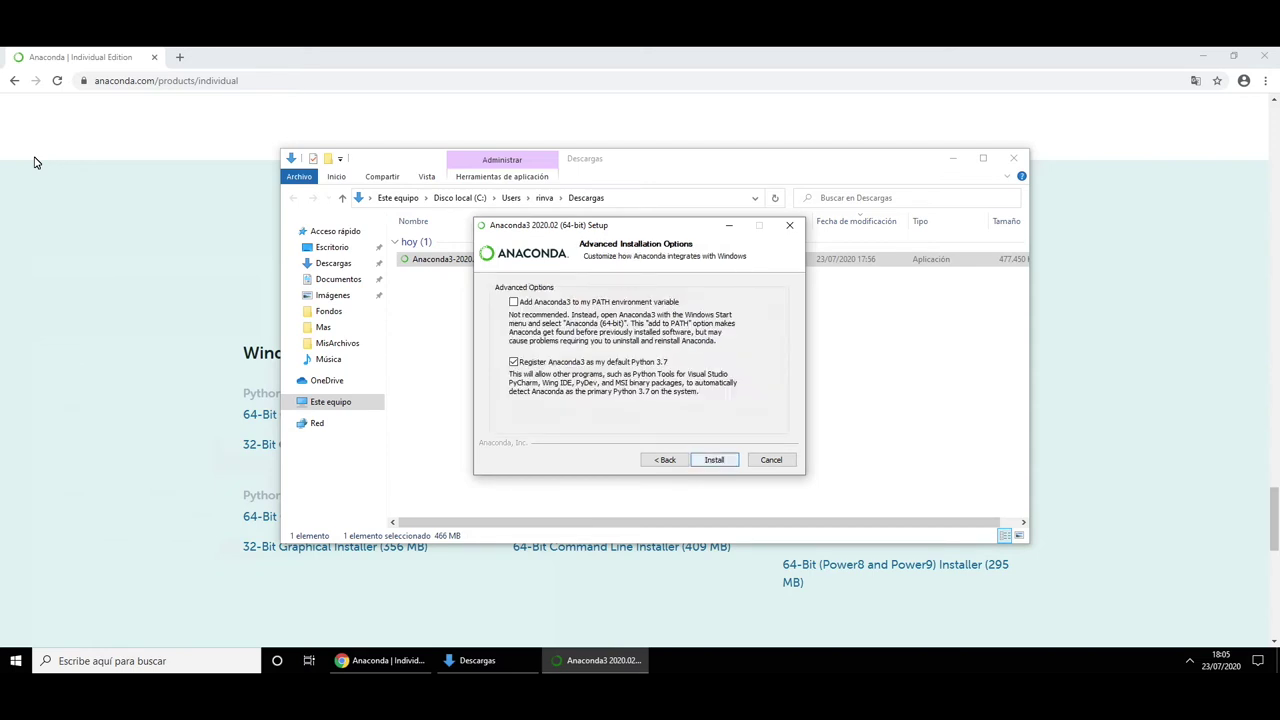
Install Anaconda3 with the default advanced options and finish the setup without opening the tutorial and Learn More pages.
key(Return)
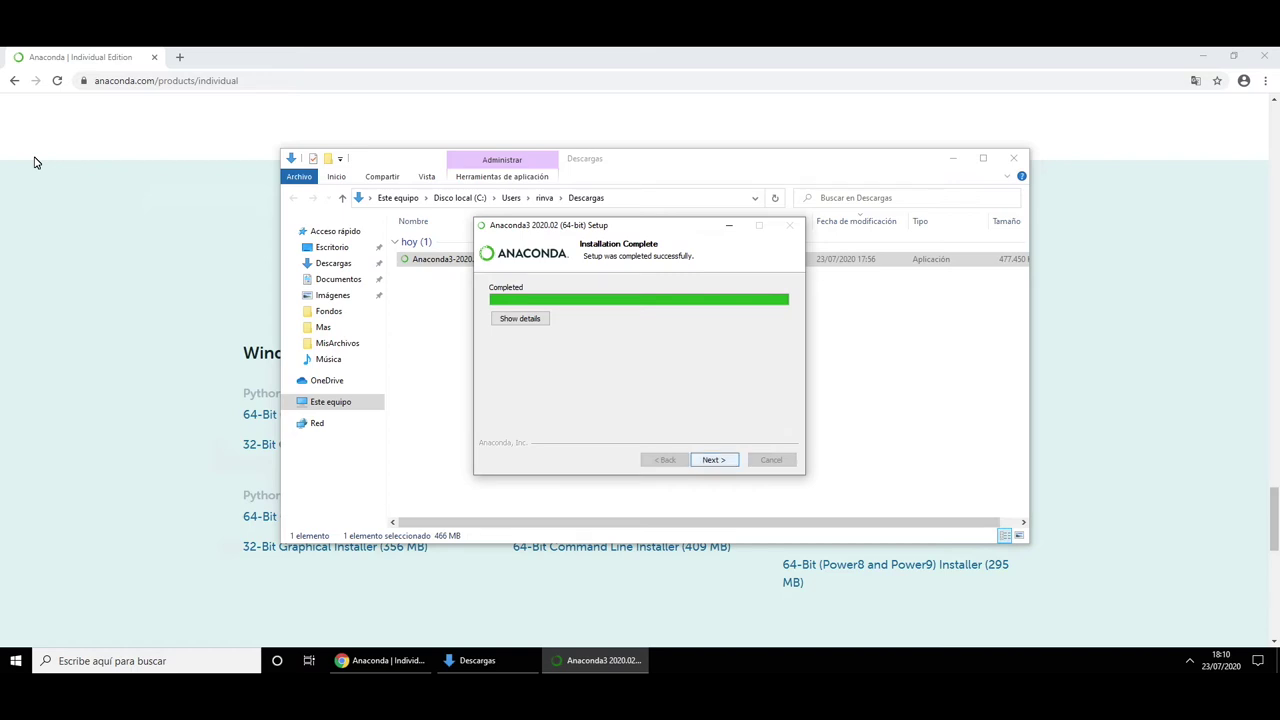
key(Return)
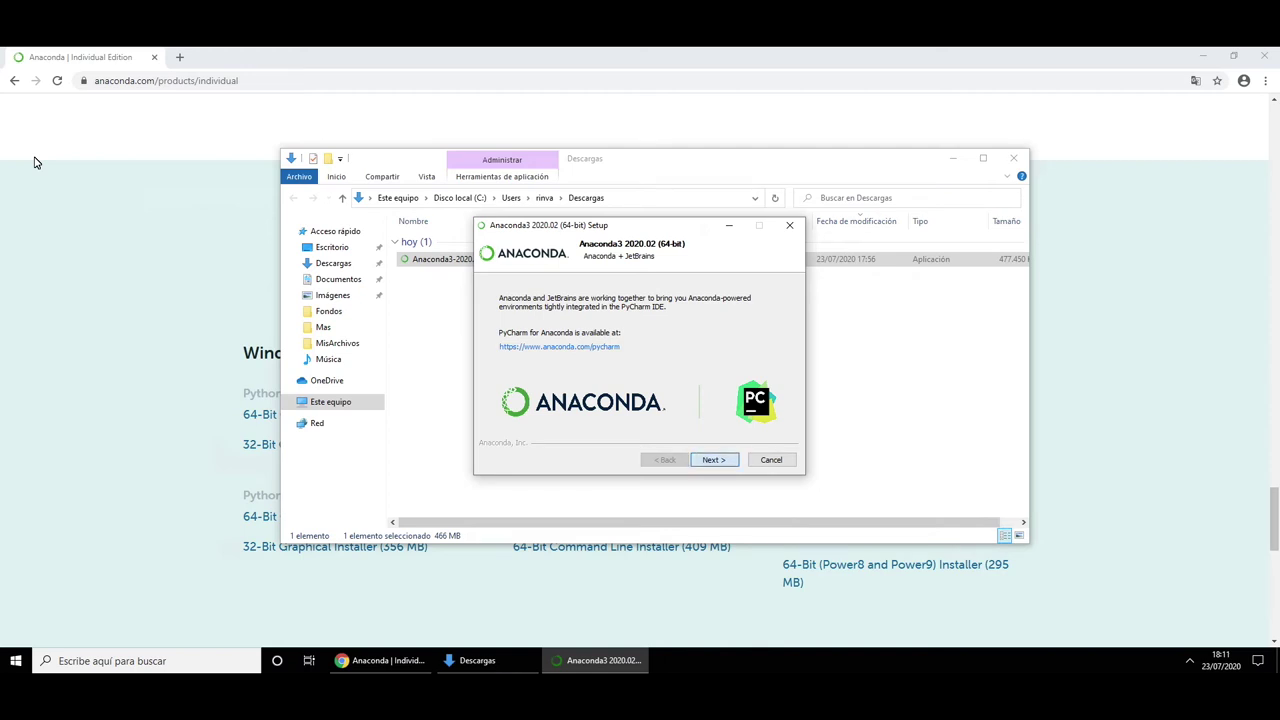
key(Return)
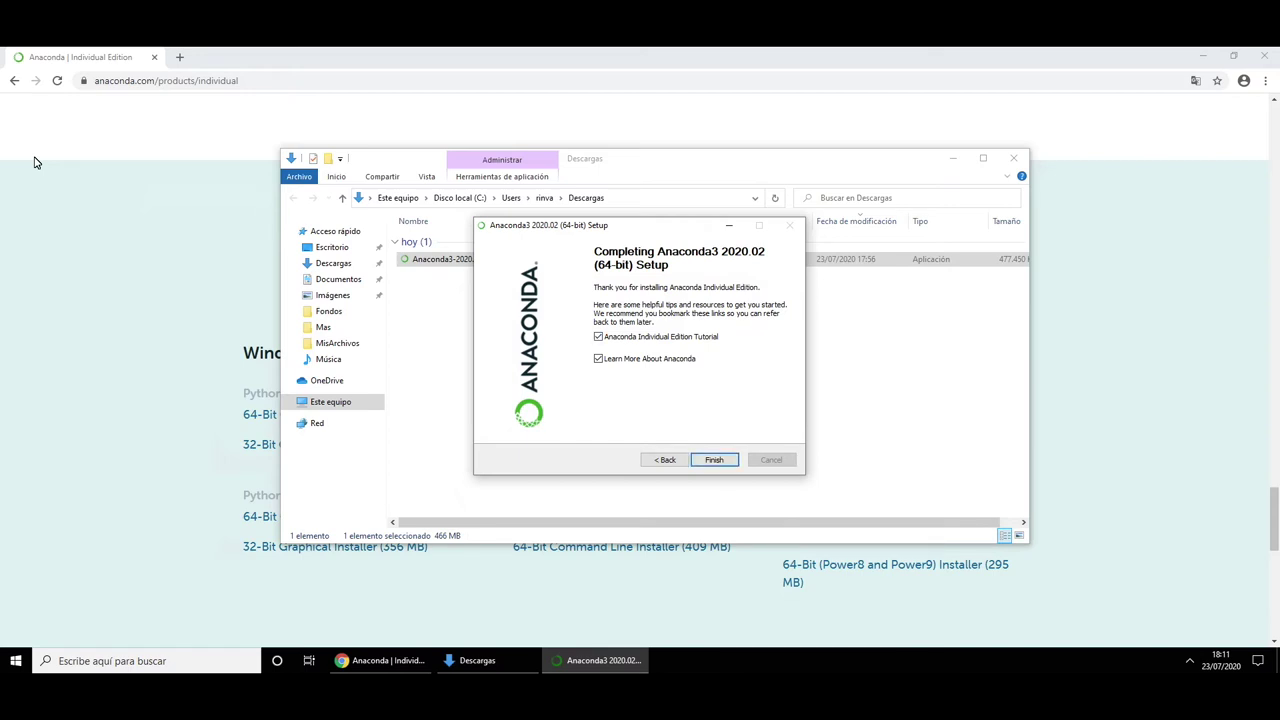
key(space)
key(Return)
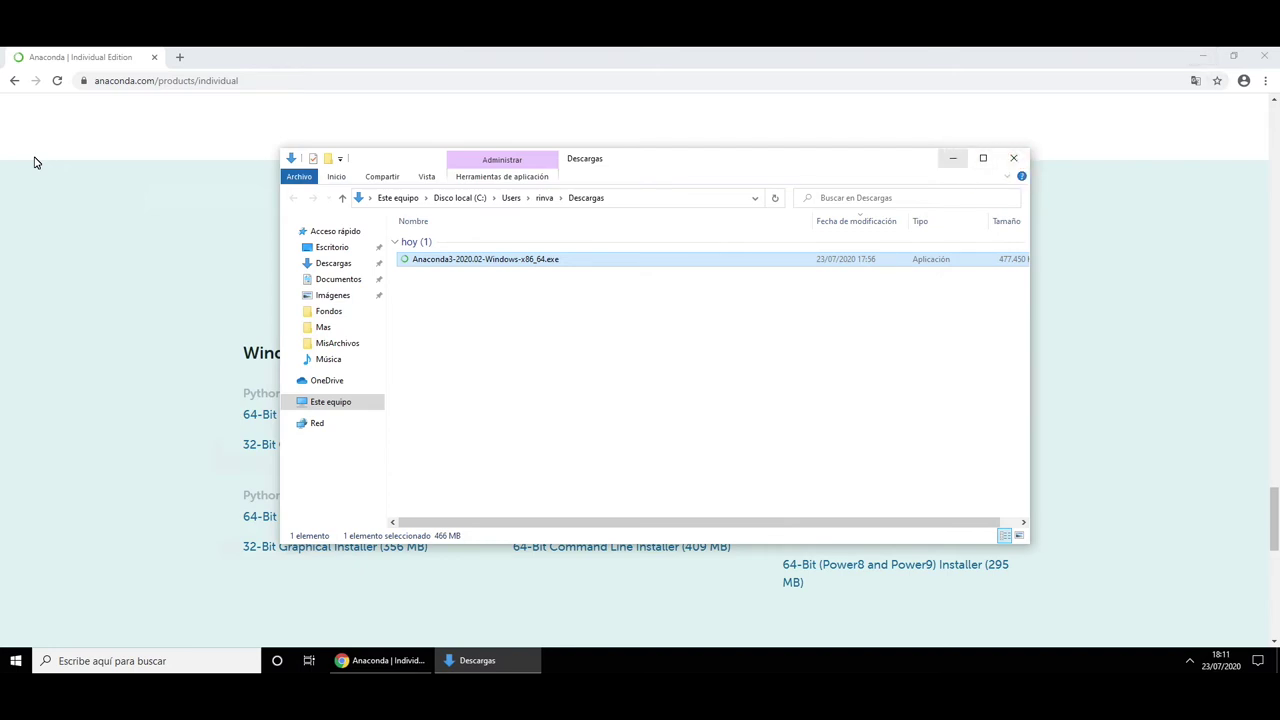
Delete the Anaconda installer from the Descargas folder and close the folder and browser windows.
drag(590, 314, 430, 257)
key(Delete)
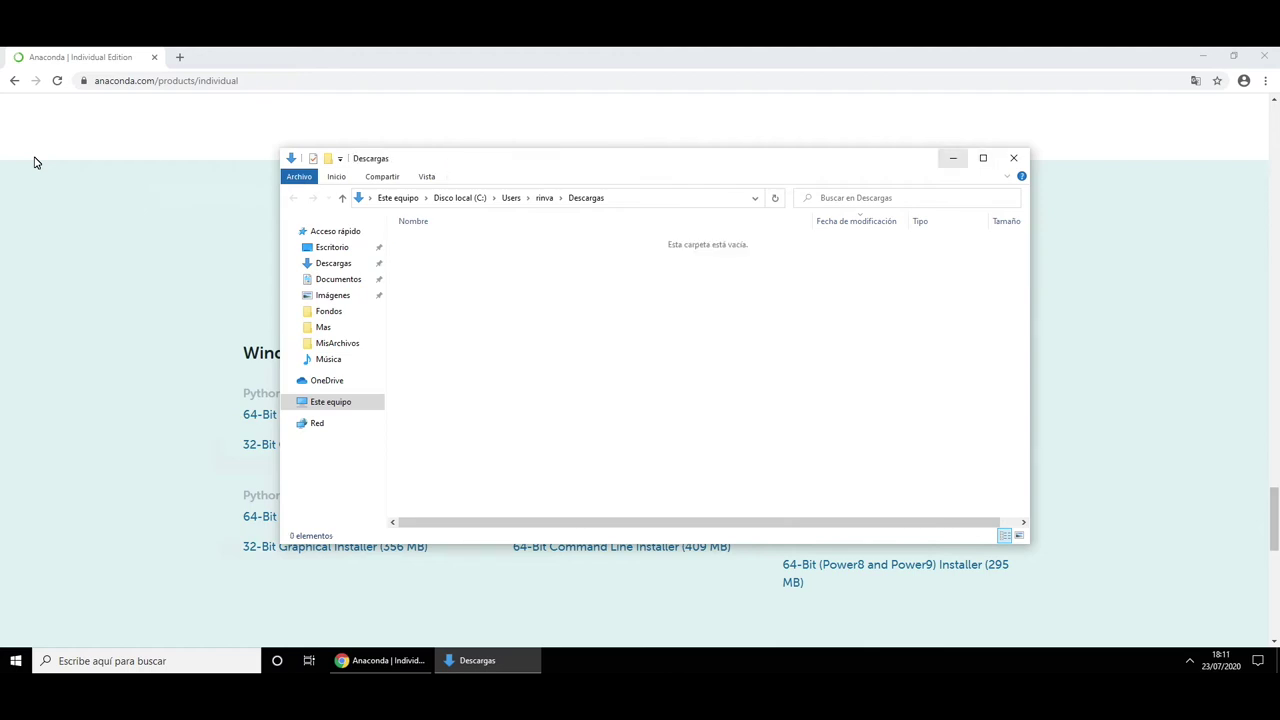
key(super+Down)
key(alt+Tab)
key(alt+F4)
key(alt+F4)
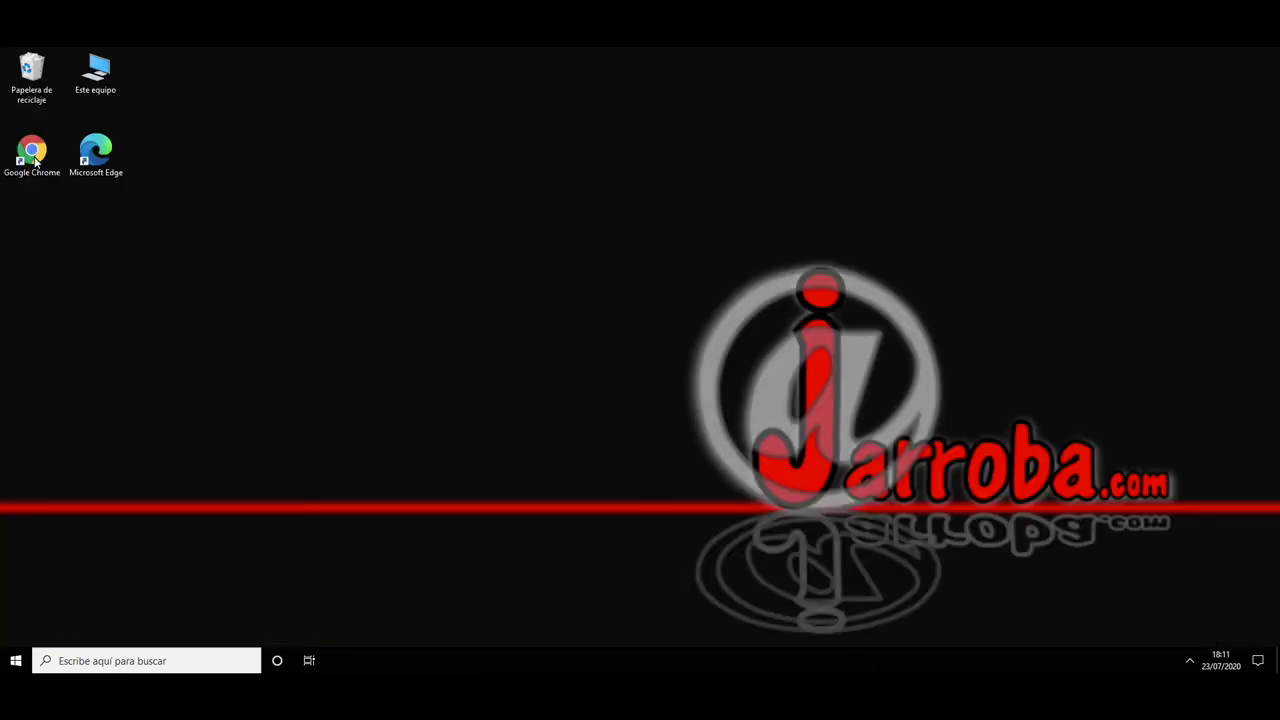
Find and open Anaconda Navigator through the system search, opt out of sharing anonymized usage information, and dismiss the welcome message.
key(super)
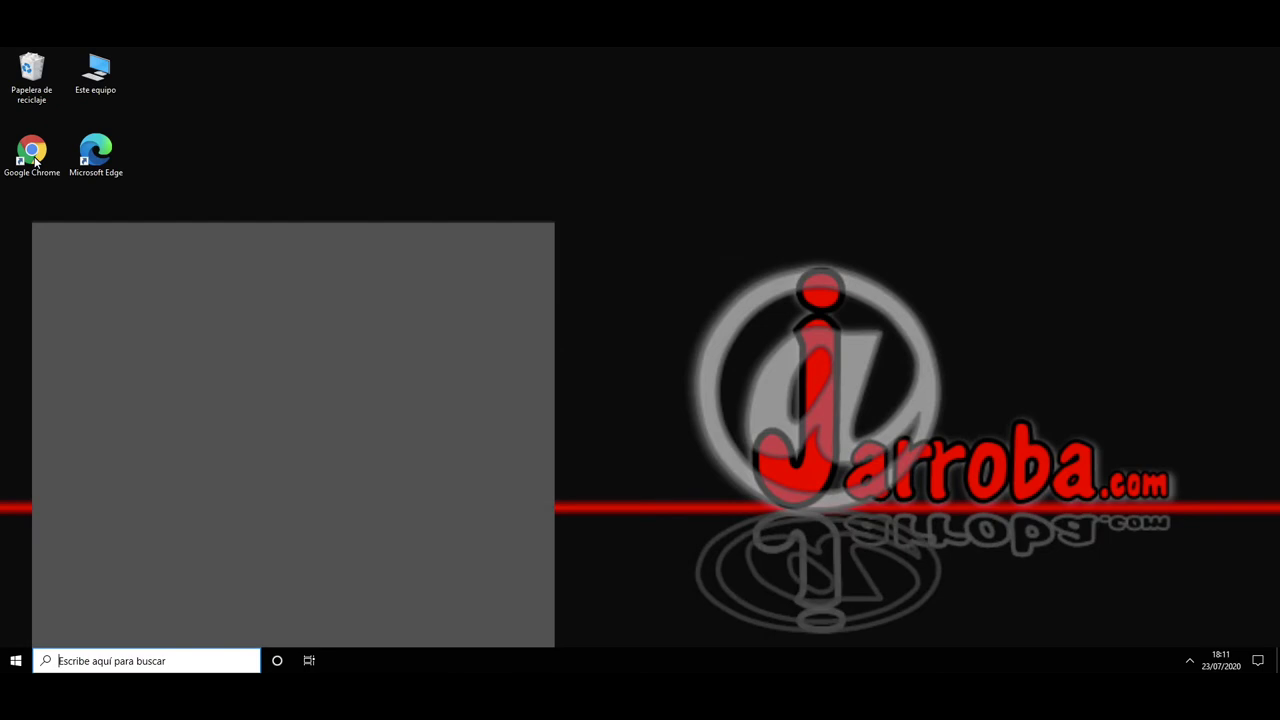
text(ana)
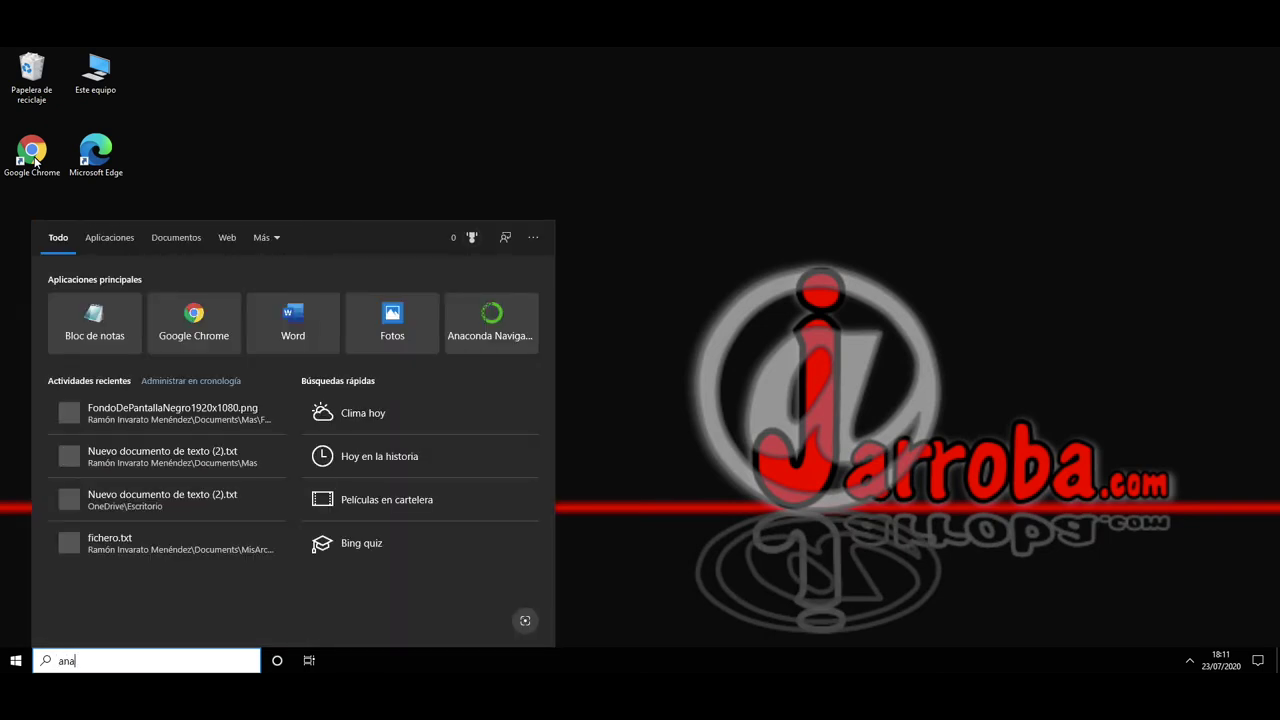
text(ccond)
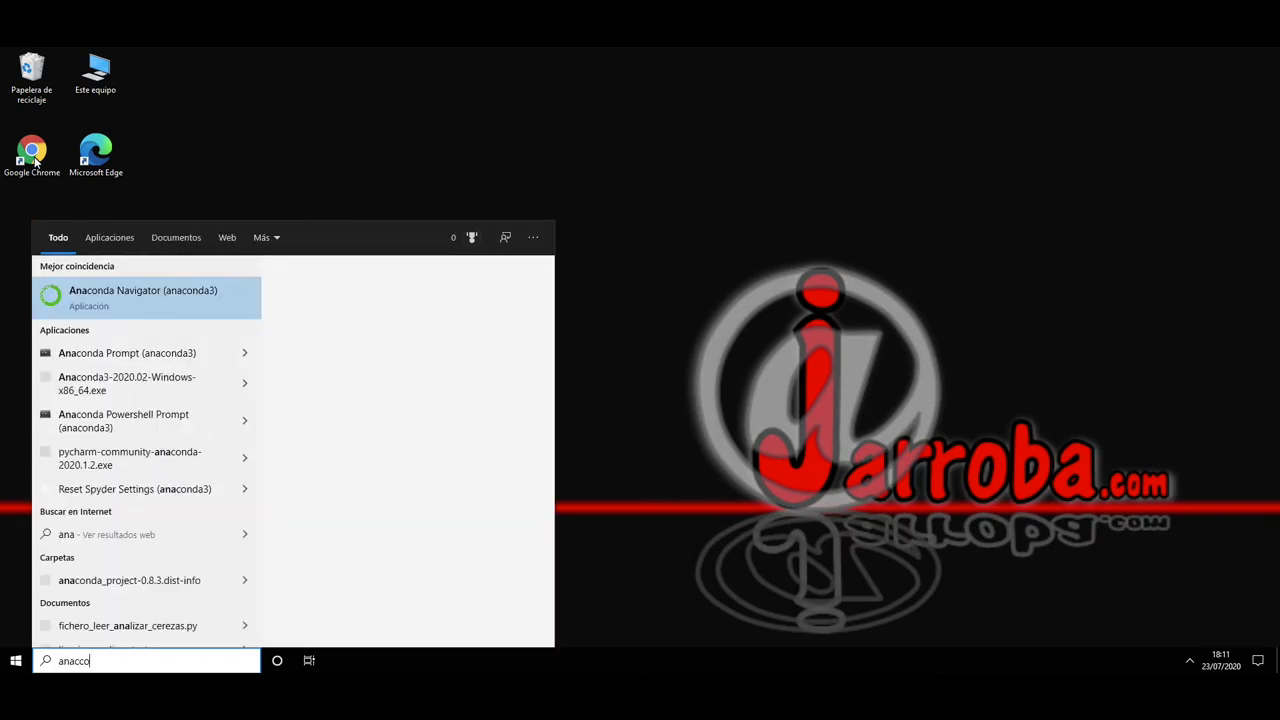
key(BackSpace)
key(BackSpace)
key(BackSpace)
key(BackSpace)
key(BackSpace)
key(BackSpace)
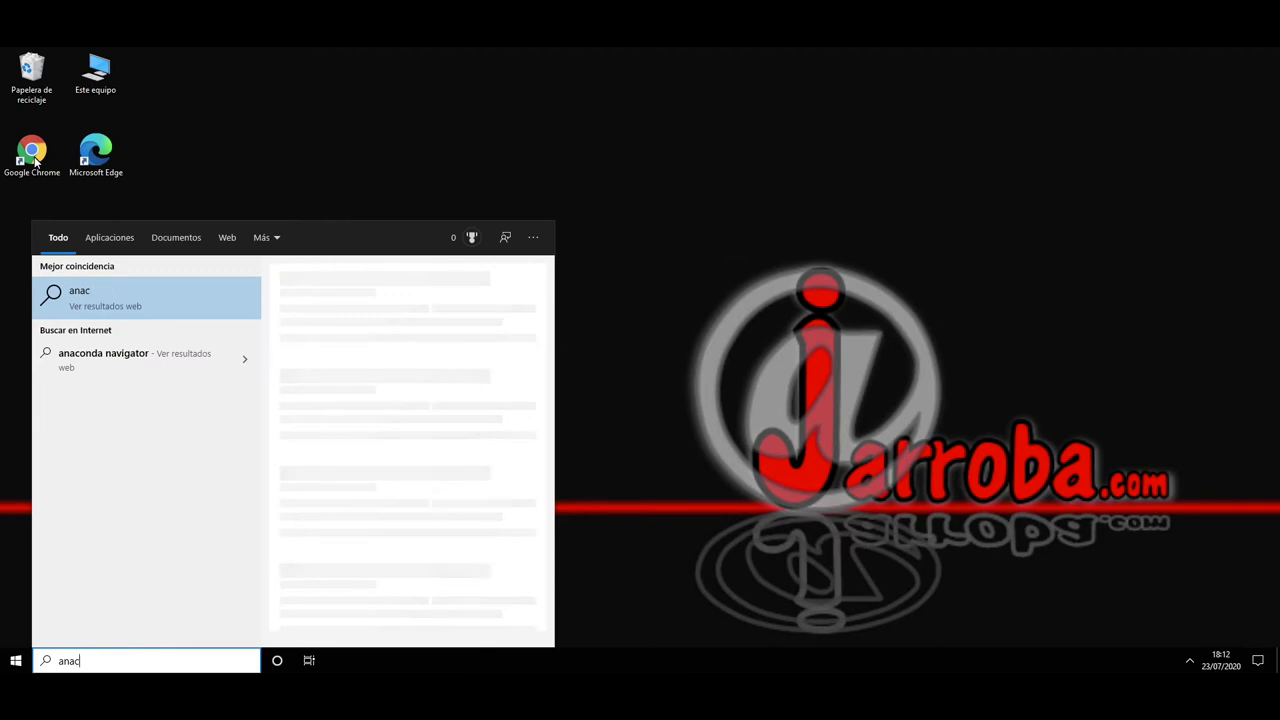
text(acon)
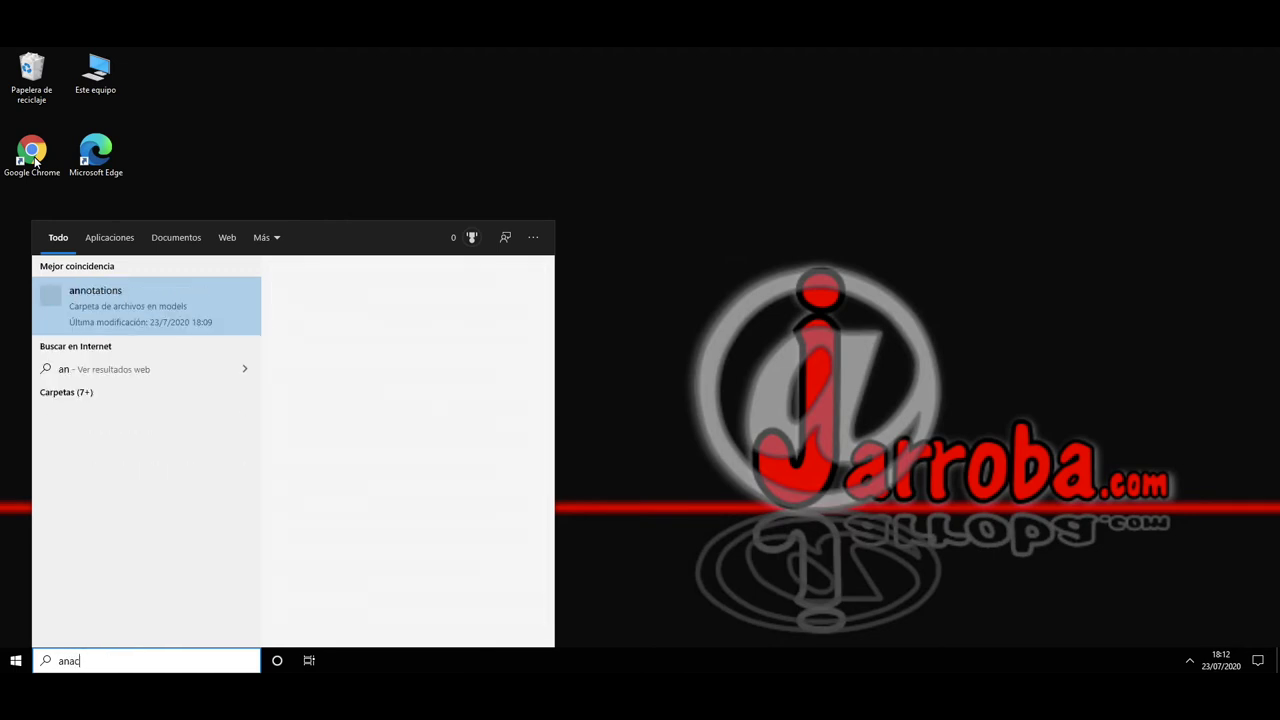
text(da)
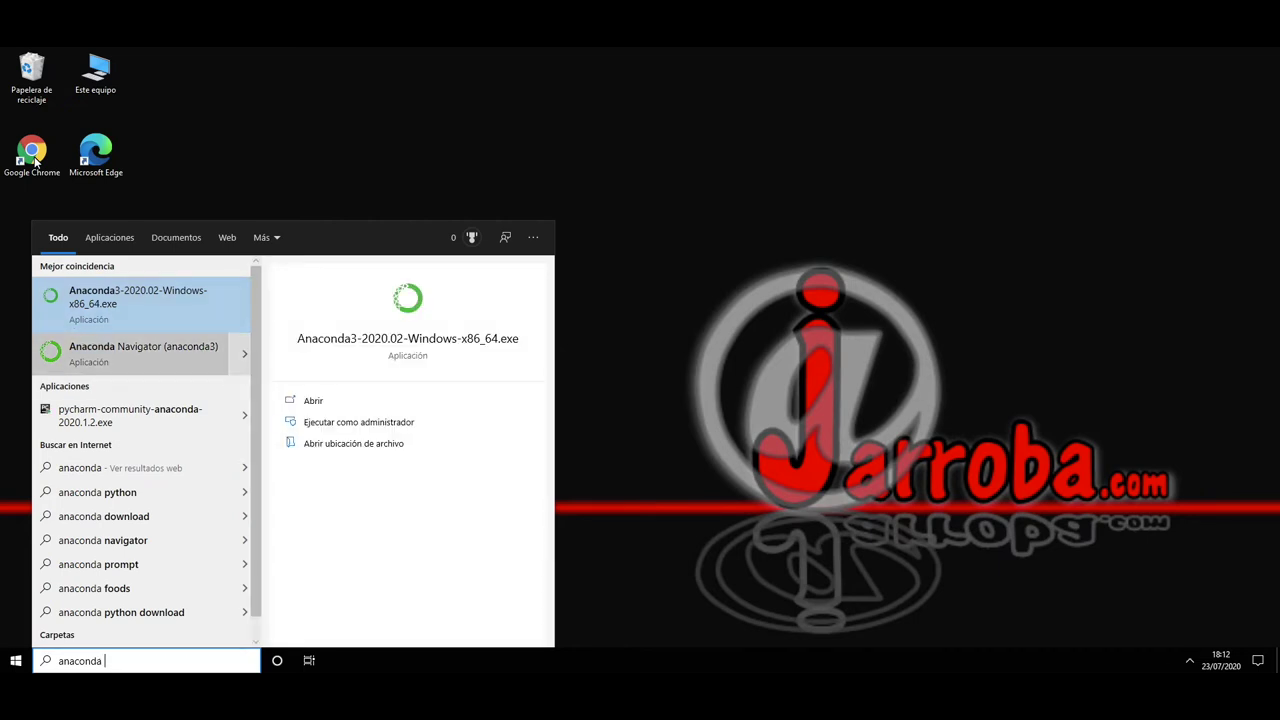
key(Return)
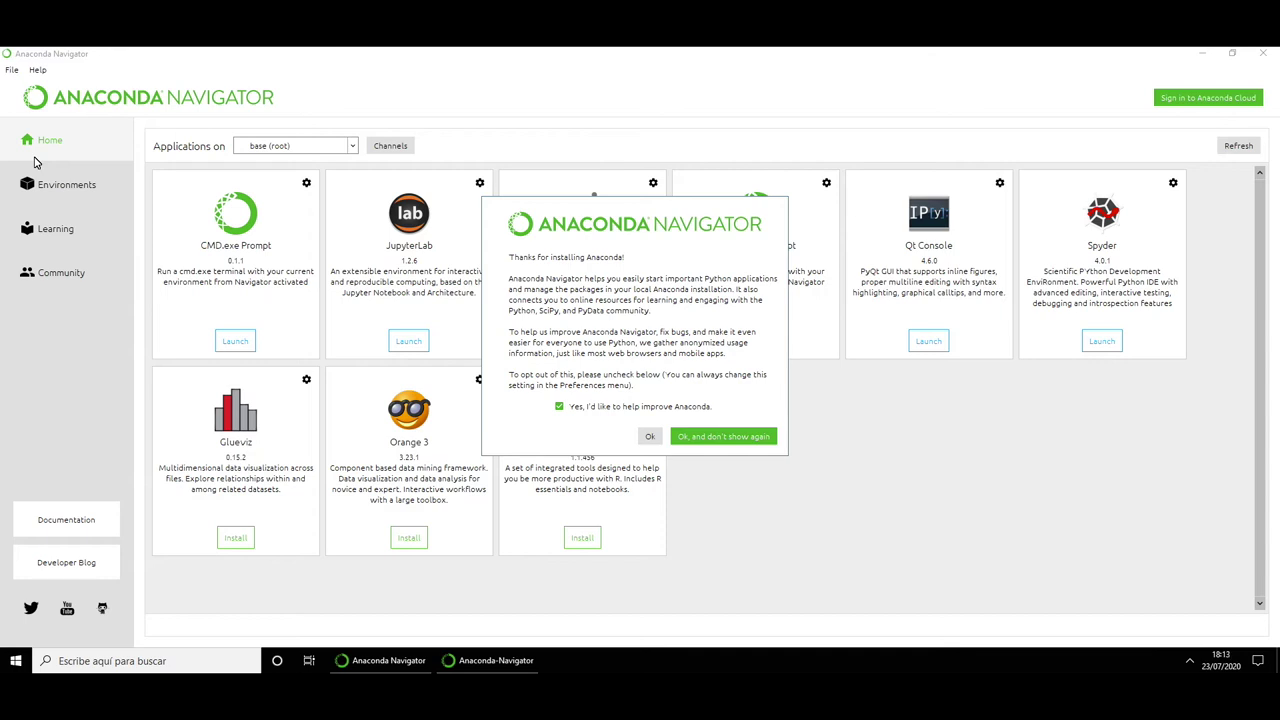
key(space)
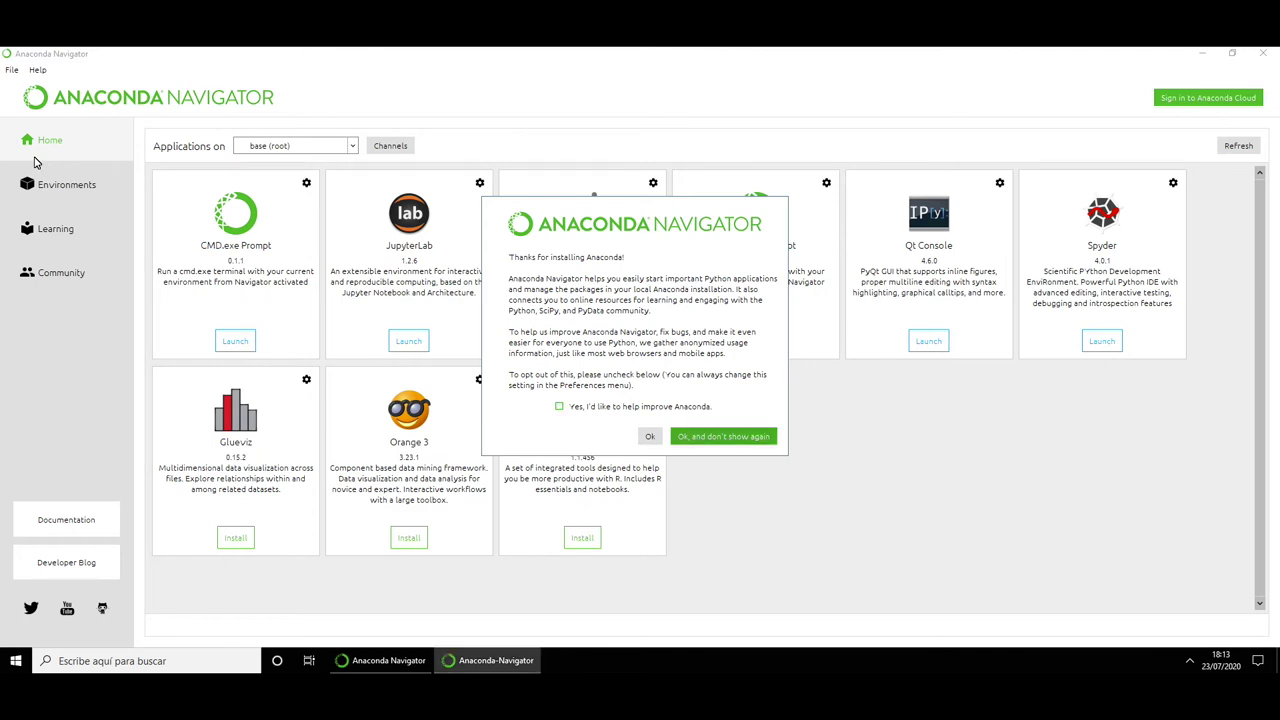
key(Return)
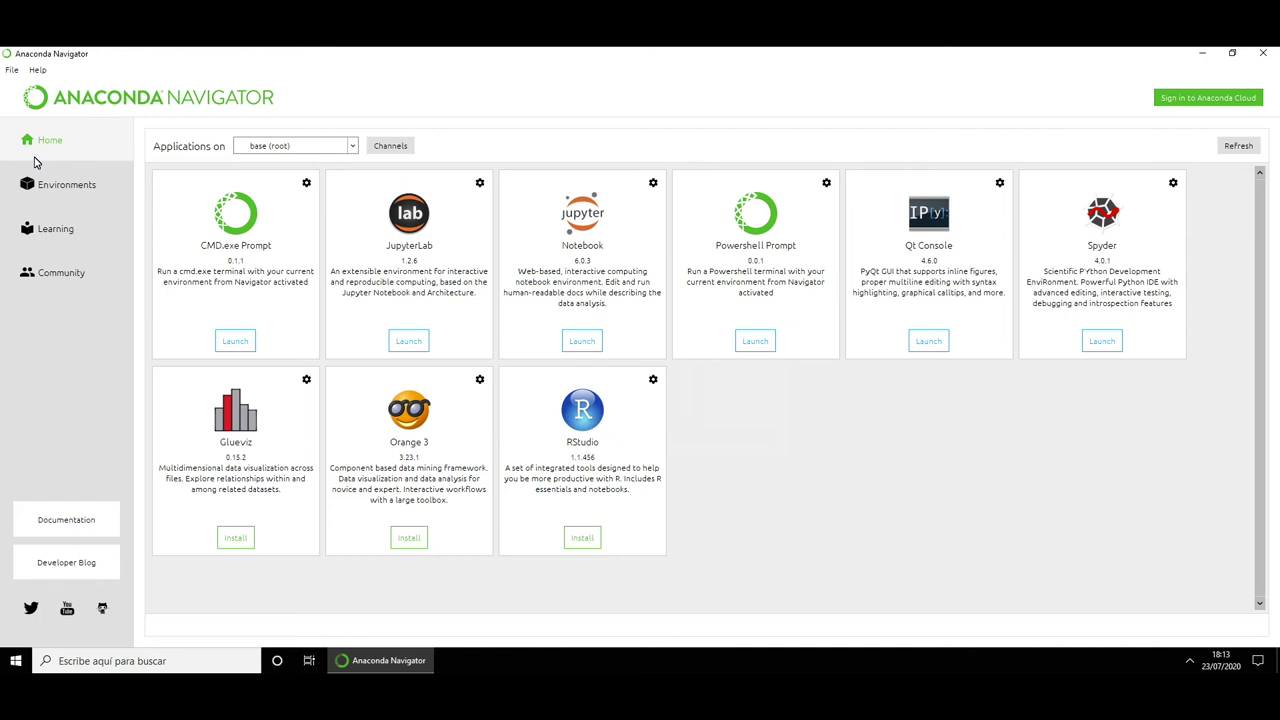
Open Anaconda Prompt (anaconda3) through the system search and start the Python interpreter with the python command.
key(super)
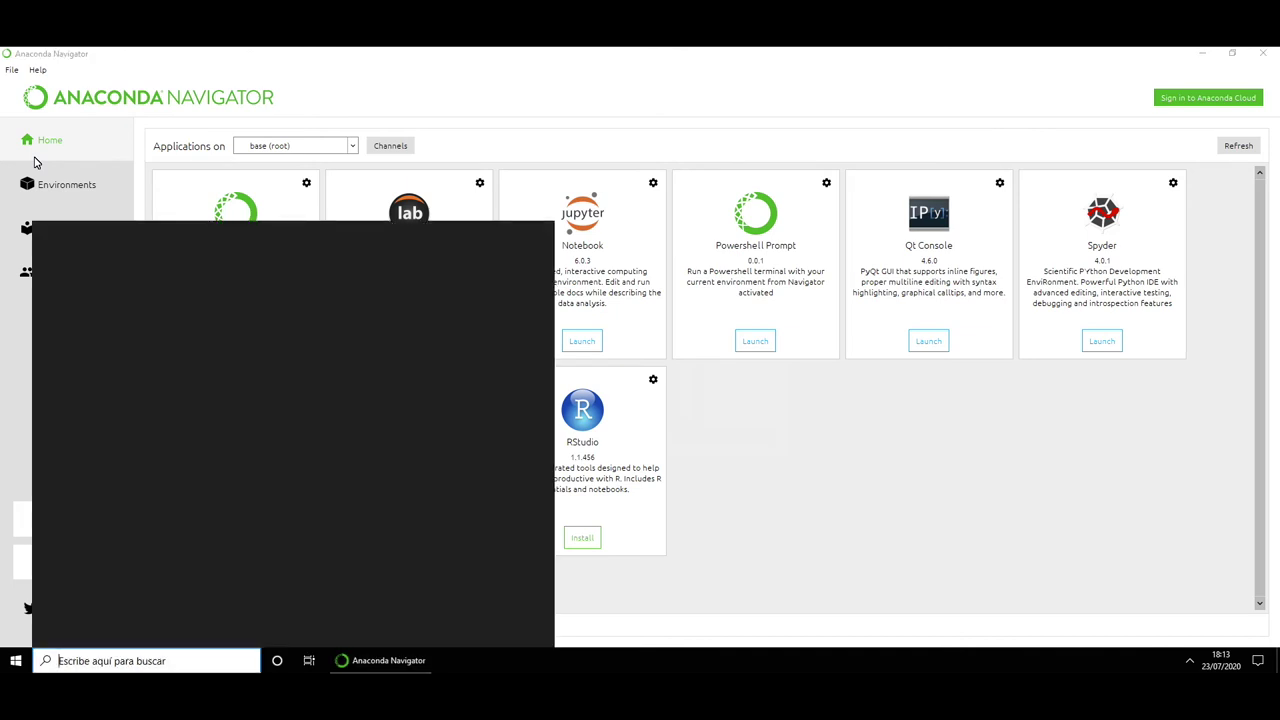
text(anaconda promp)
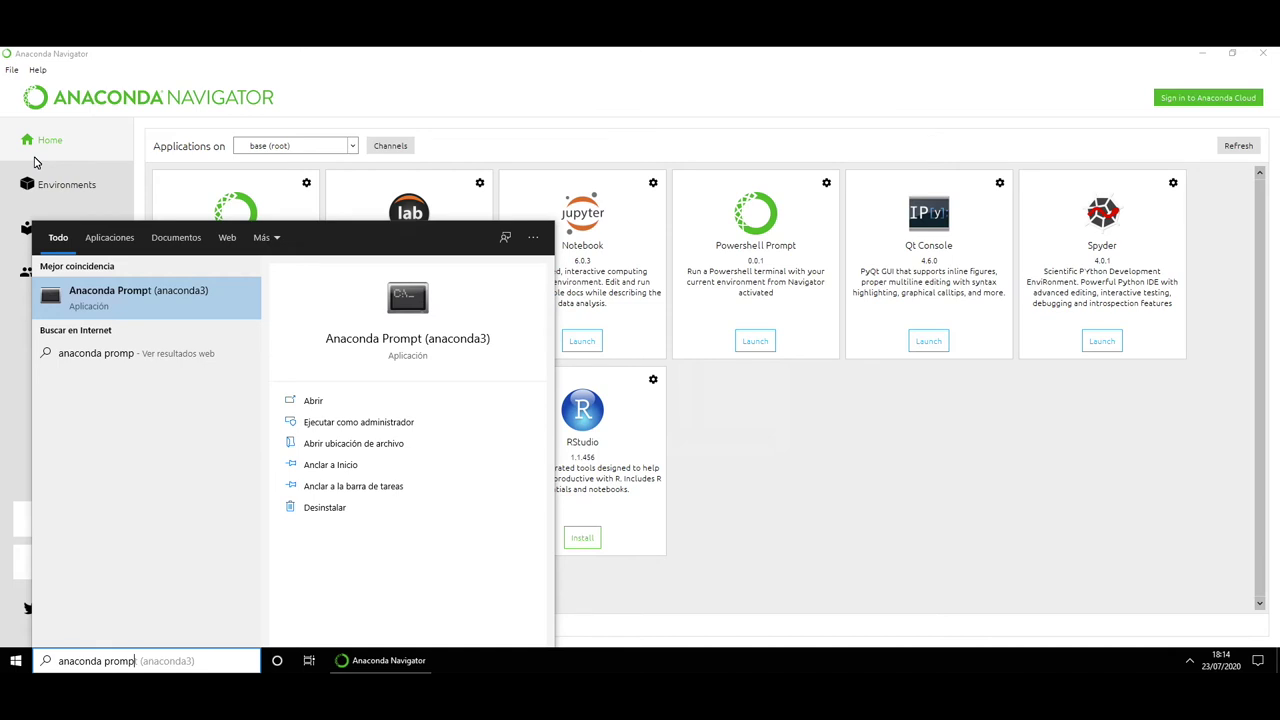
text(t)
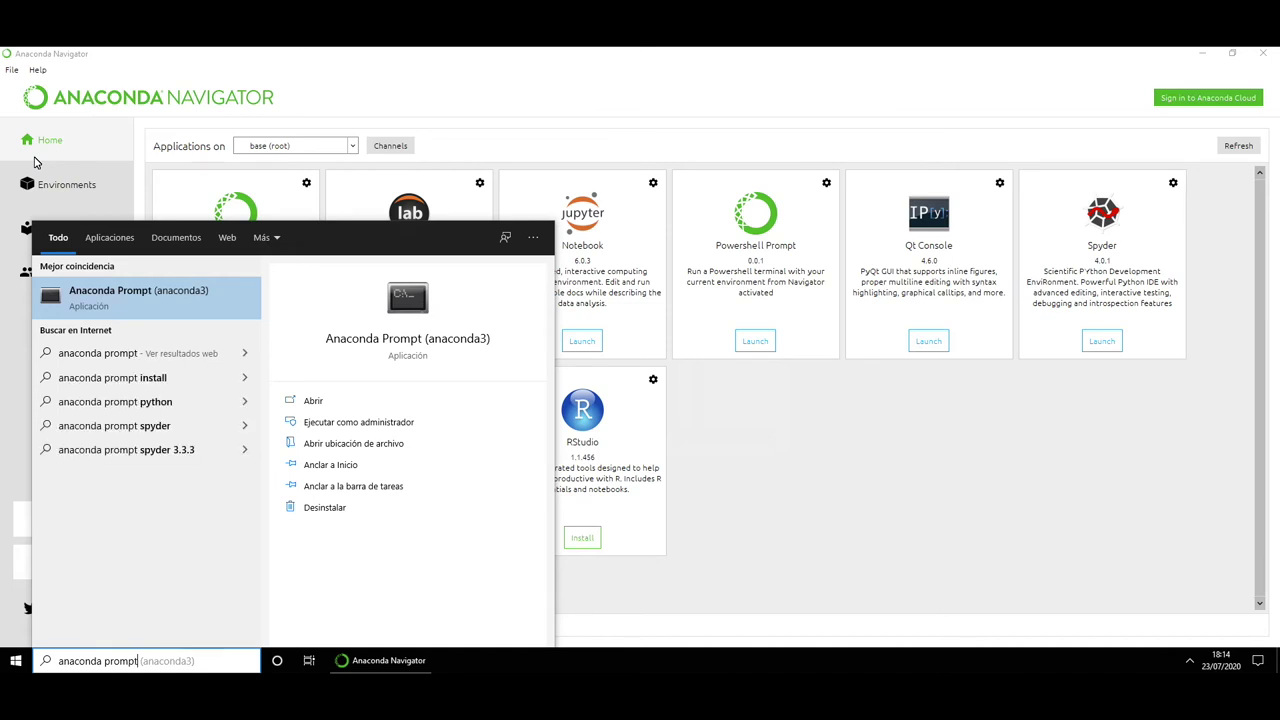
key(Return)
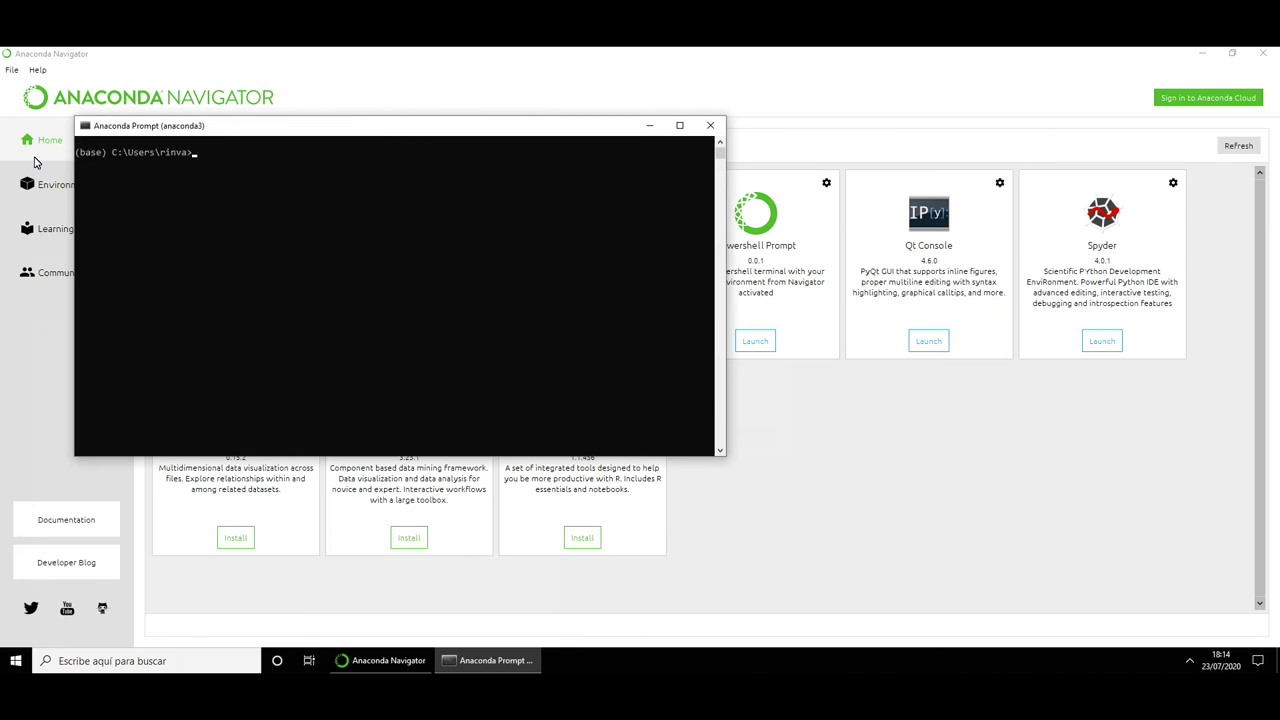
text(python)
key(Return)
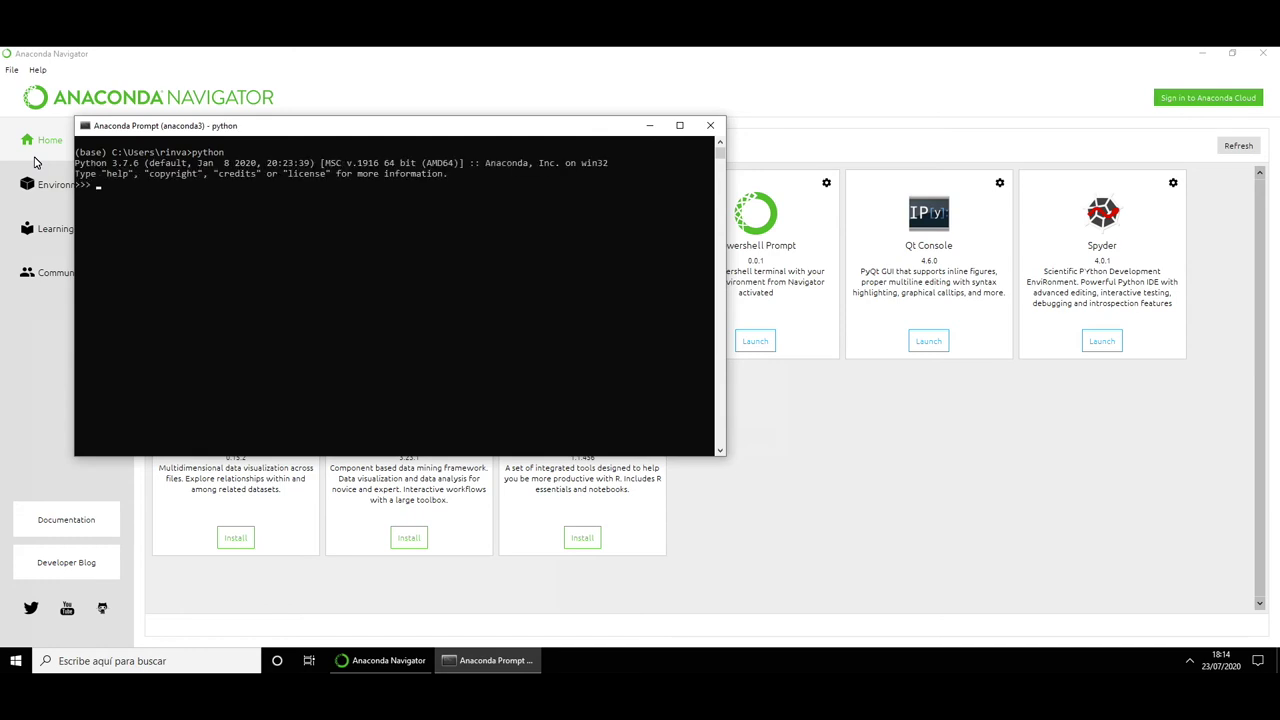
Test the Python interpreter by evaluating 5+3 and running print("hola").
text(5+3)
key(Return)
text(print)
text(())
text("")
key(Left)
text(hola)
key(Return)
Leave the Python interpreter with exit() and close the Anaconda Prompt window.
text(exit())
key(Return)
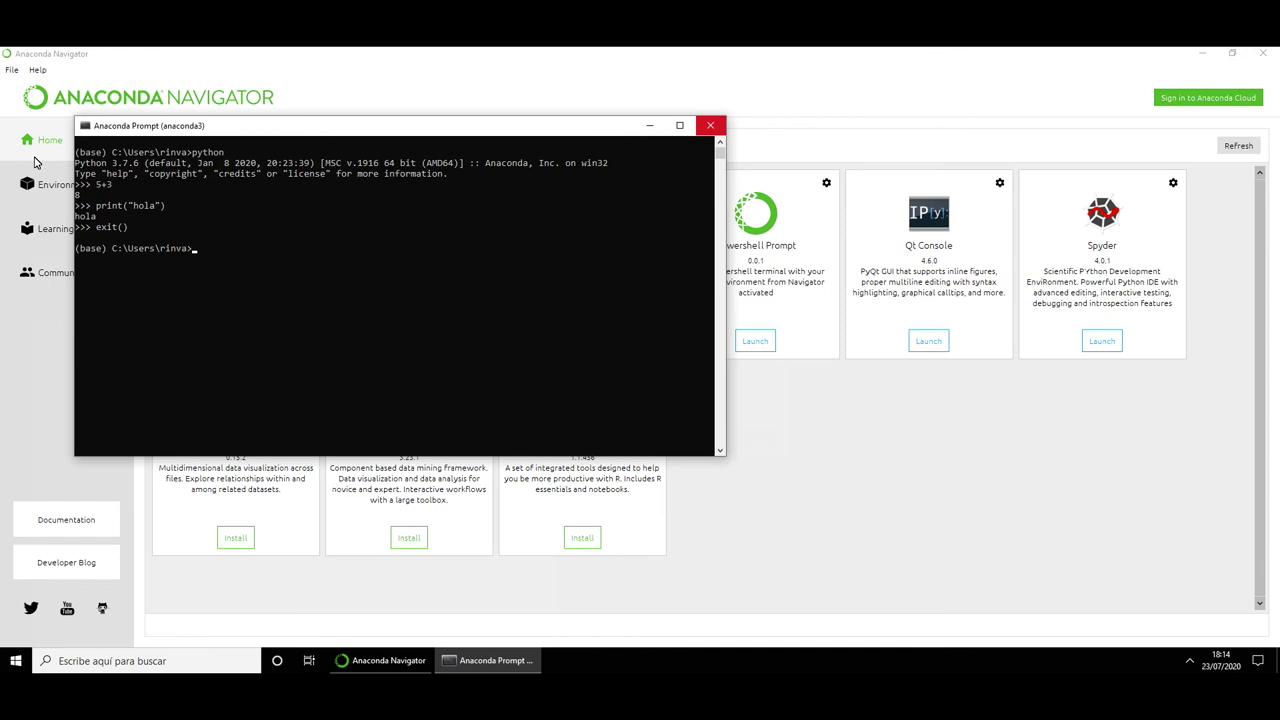
key(alt+F4)
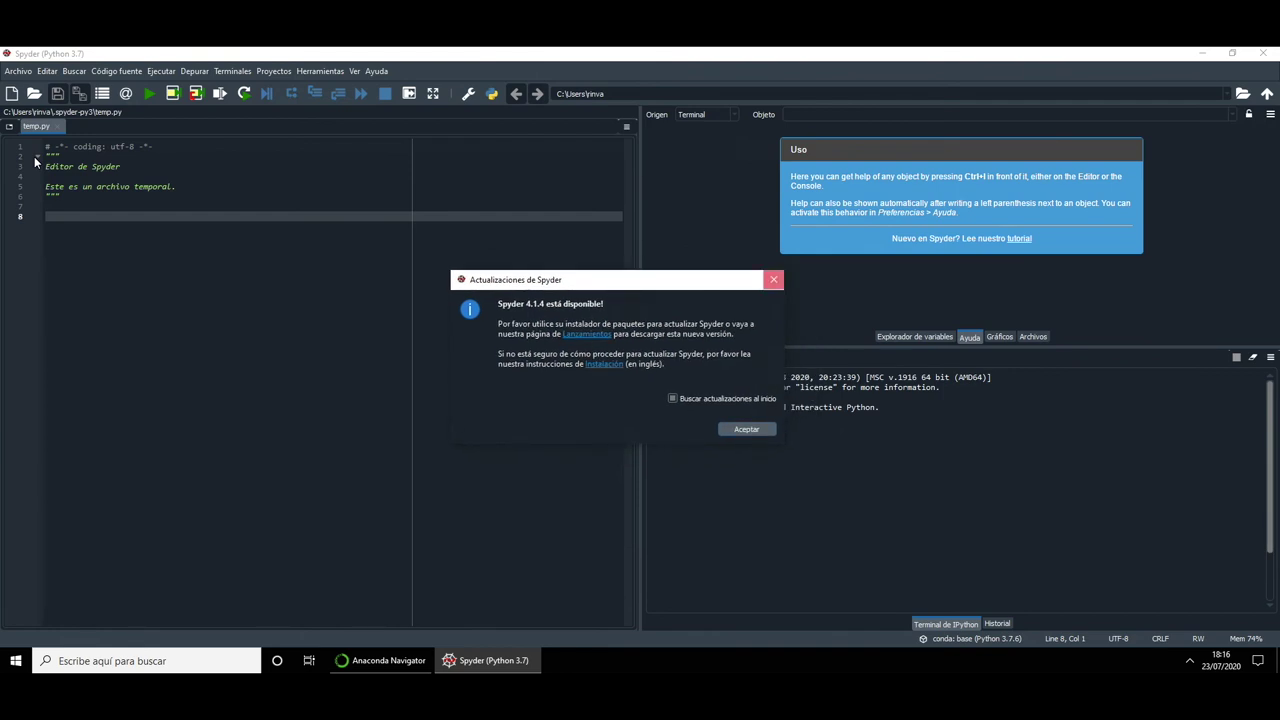
Dismiss the update notice in Spyder, keeping its check for updates at startup setting as it is.
key(Return)
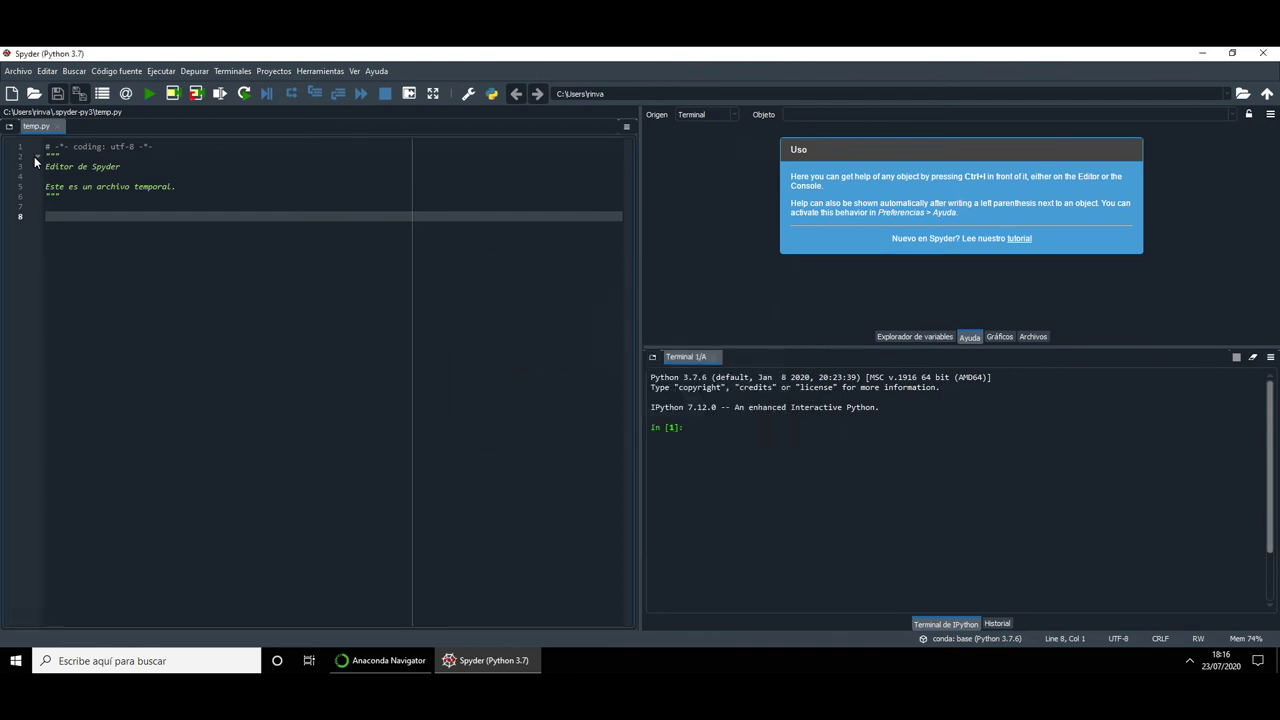